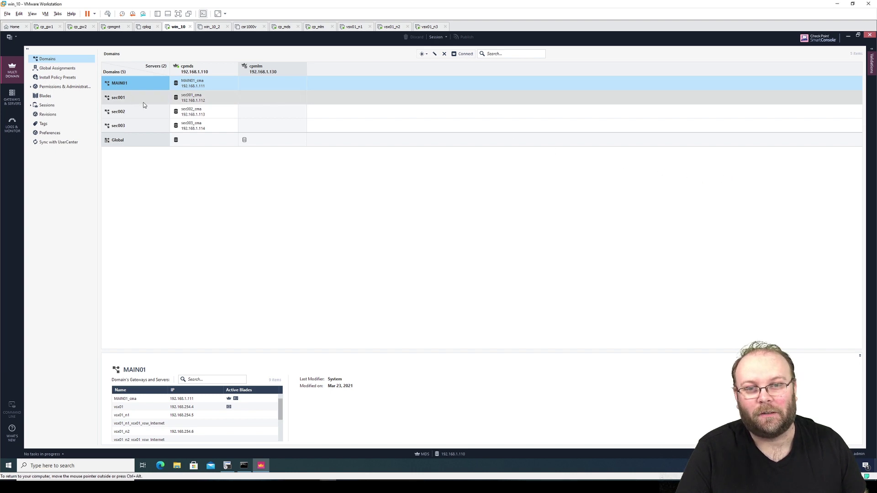
# Look at the lab network diagram in PowerPoint and return to the Windows 10 virtual machine
pyautogui.hotkey('alt', 'Tab')
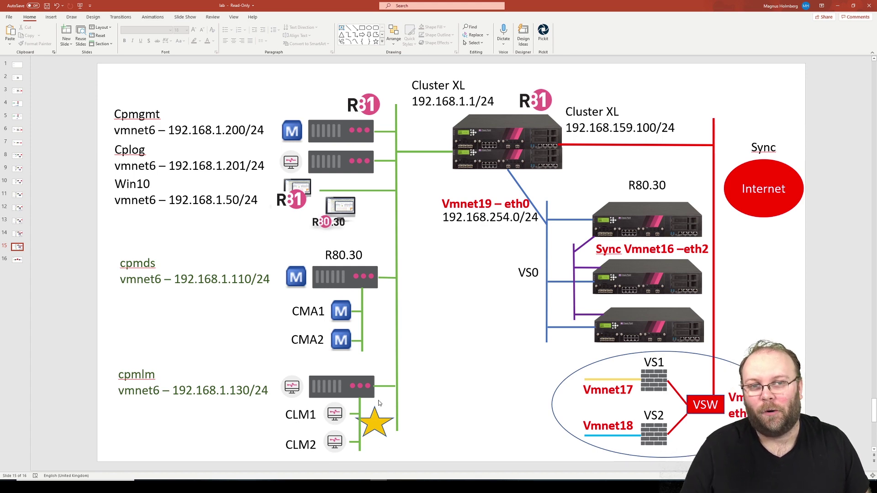
pyautogui.click(838, 6)
# Start a new domain server for the sec001 domain on cpmlm and name it sec001_log
pyautogui.rightClick(289, 101)
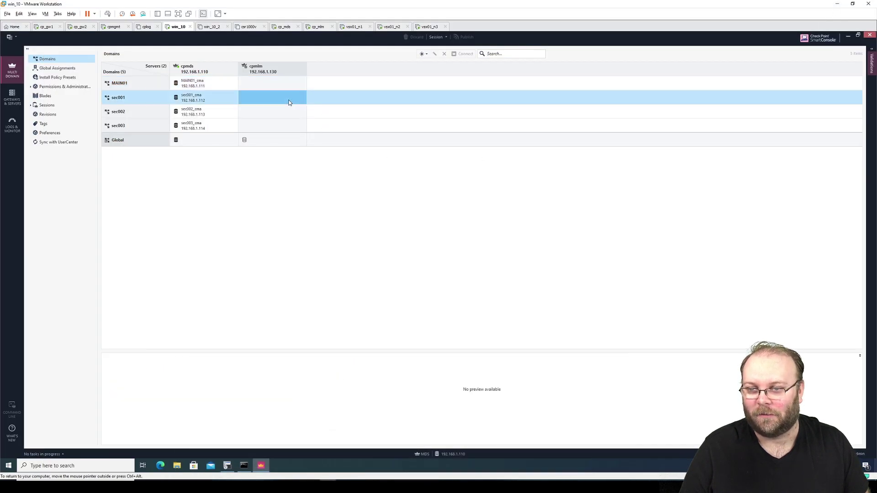
pyautogui.click(277, 106)
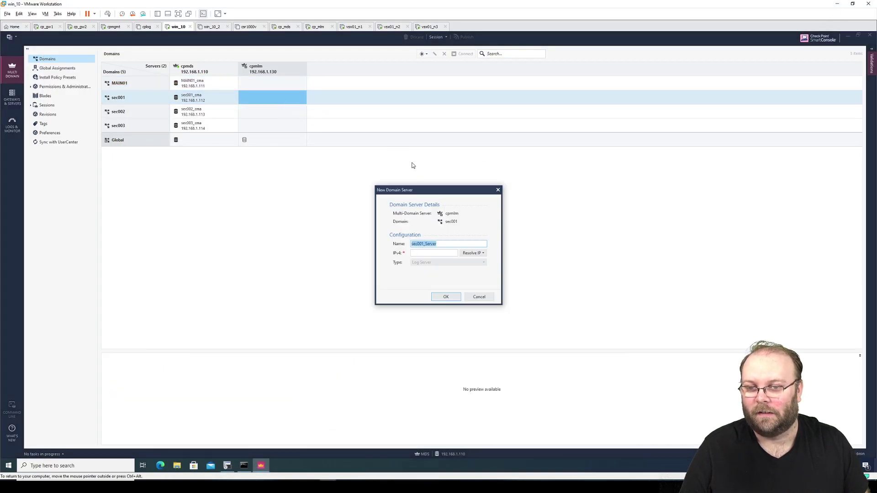
pyautogui.hotkey('ctrl', 'shift', 'Left')
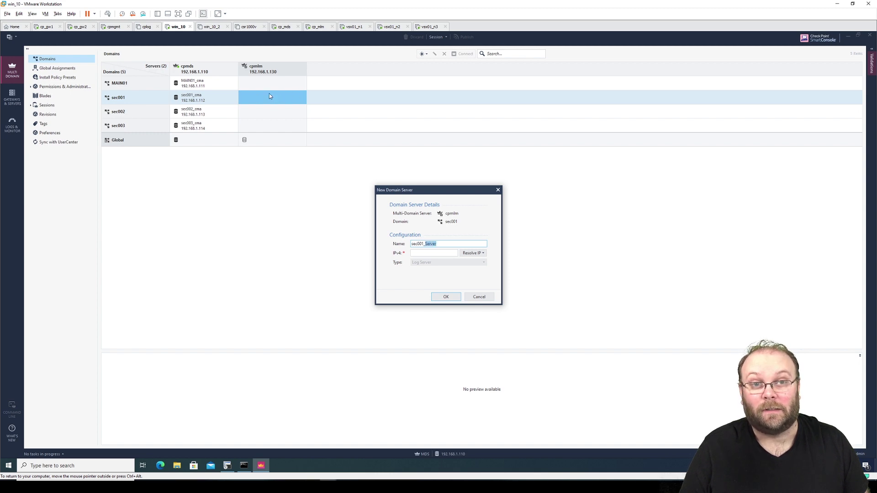
pyautogui.click(437, 243)
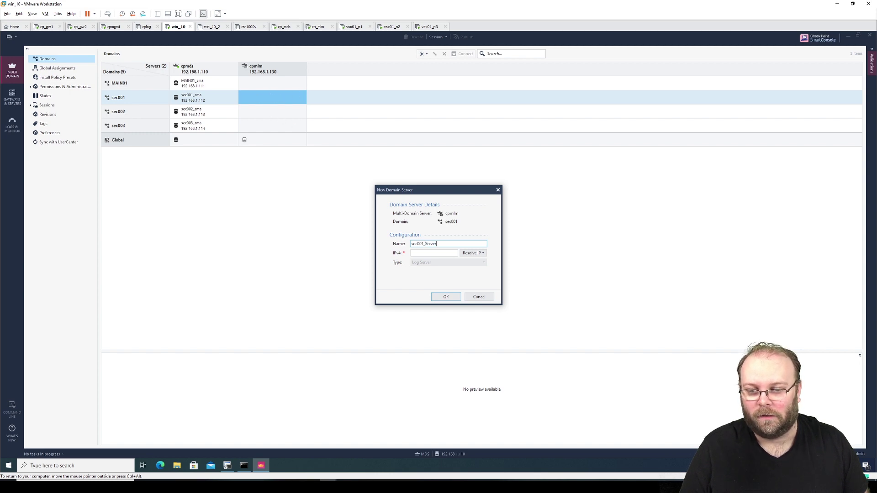
pyautogui.hotkey('ctrl', 'shift', 'Left')
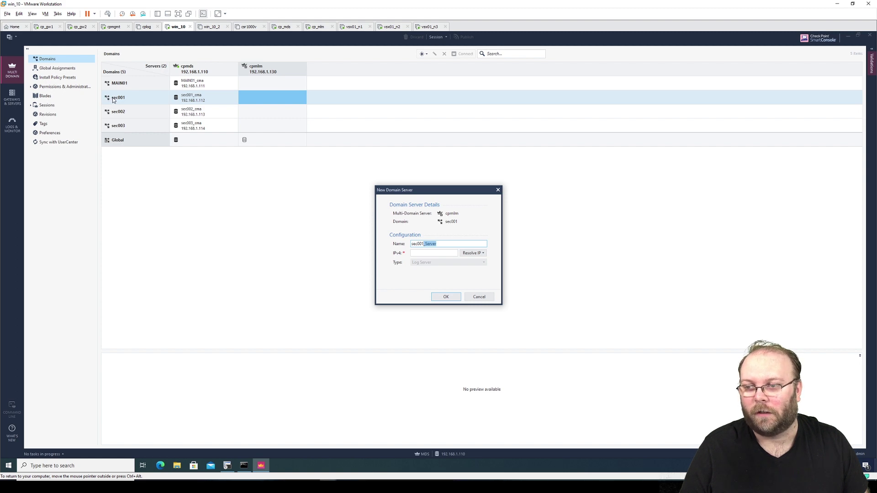
pyautogui.press('End')
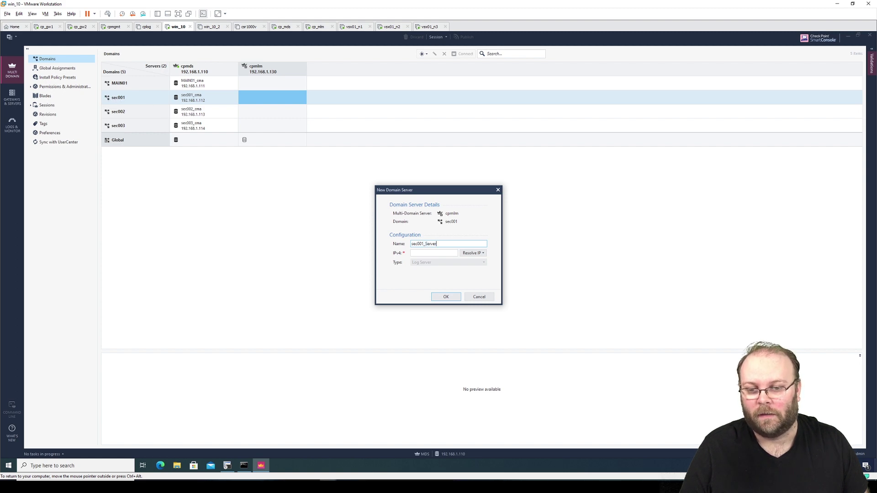
pyautogui.hotkey('ctrl', 'shift', 'Left')
pyautogui.write('log')
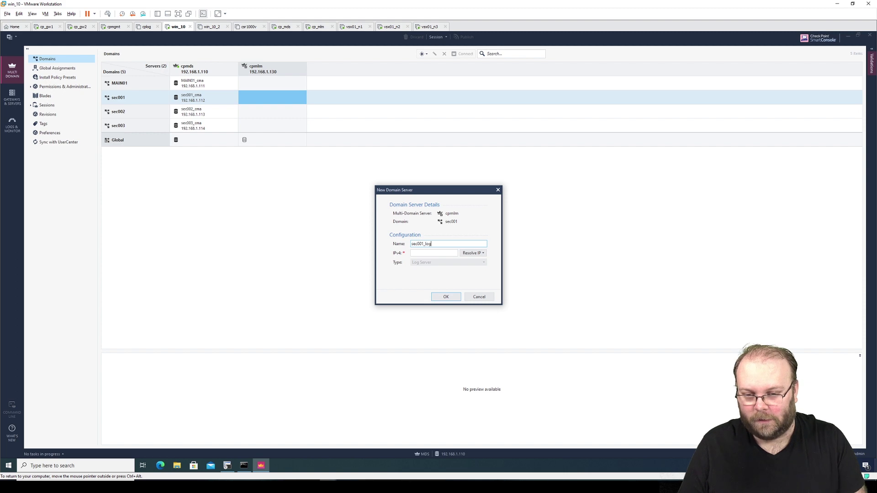
# Create the domain server with IPv4 address 192.168.1.132 and check the progress of its creation task
pyautogui.press('Tab')
pyautogui.write('19')
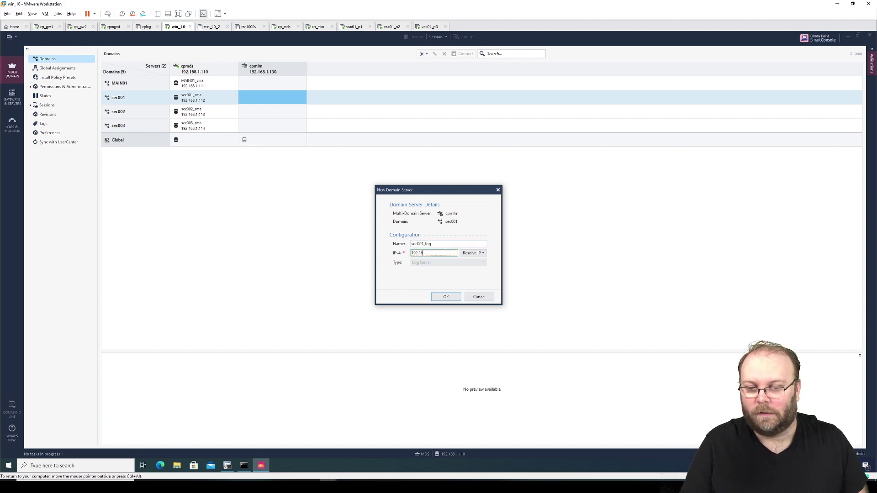
pyautogui.write('2.168.1.132')
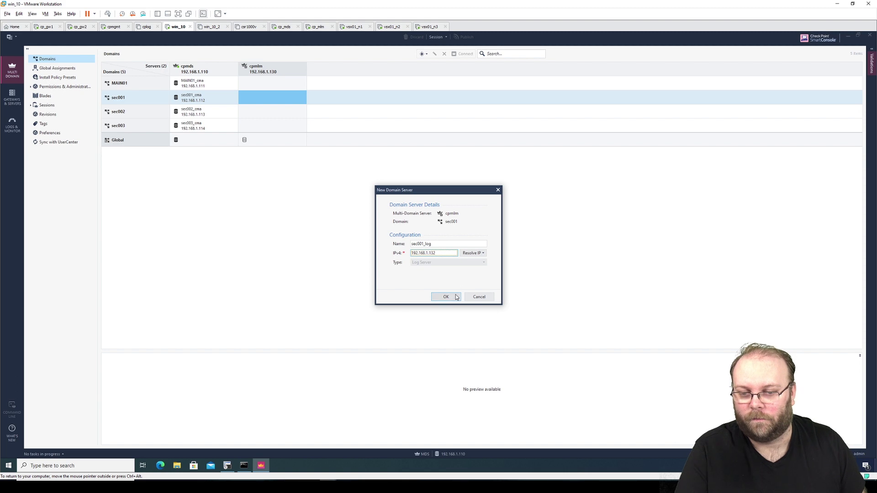
pyautogui.click(450, 297)
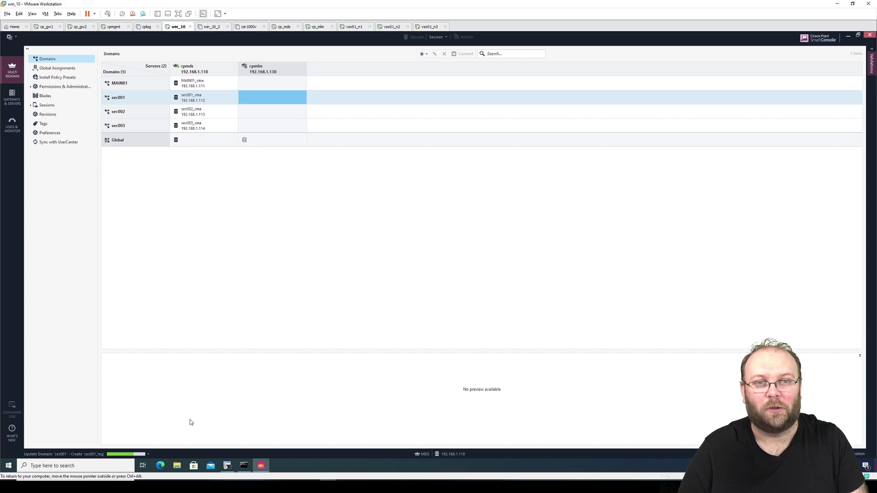
pyautogui.click(148, 453)
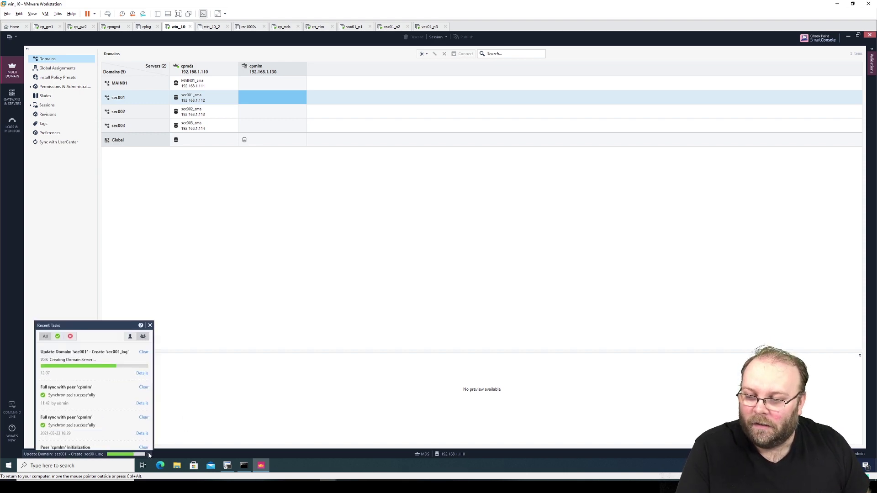
pyautogui.click(245, 287)
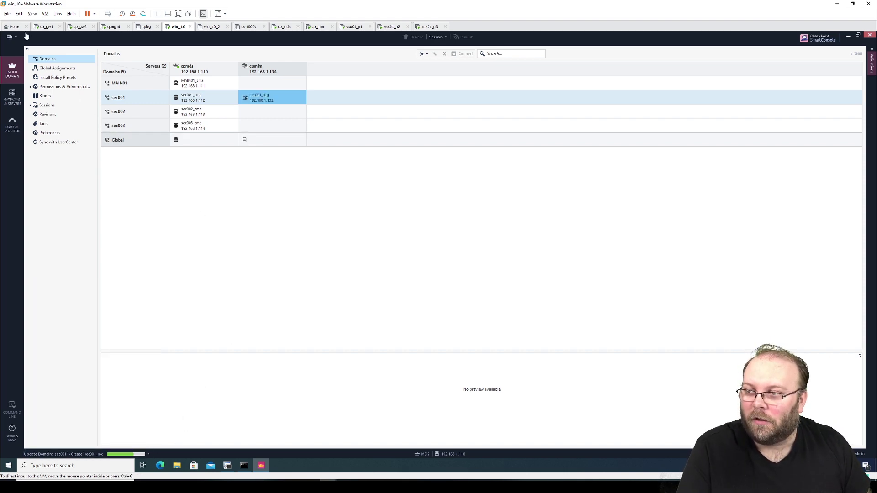
# Open the license and package management in SmartUpdate and examine the multi-domain licenses assigned to cpmds
pyautogui.click(11, 36)
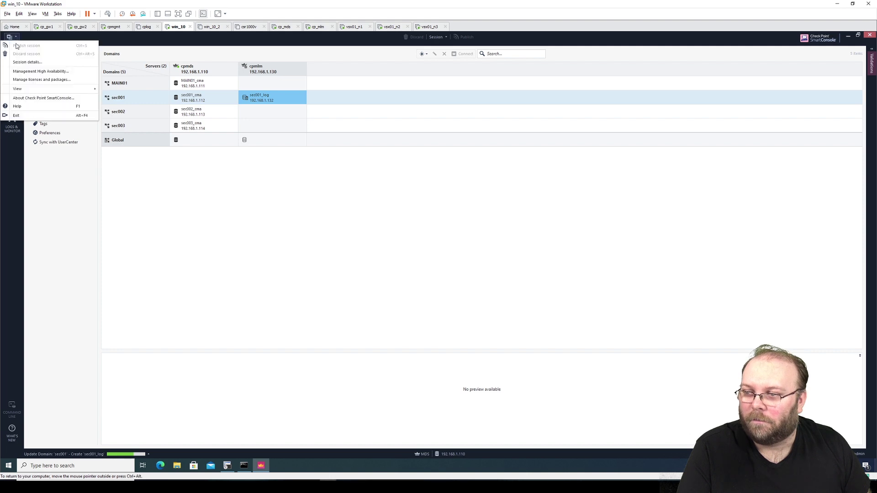
pyautogui.click(48, 80)
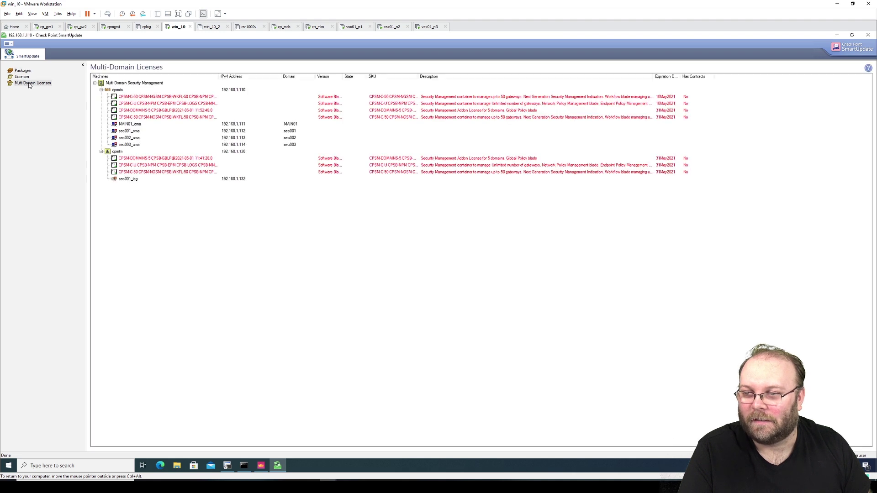
pyautogui.click(195, 111)
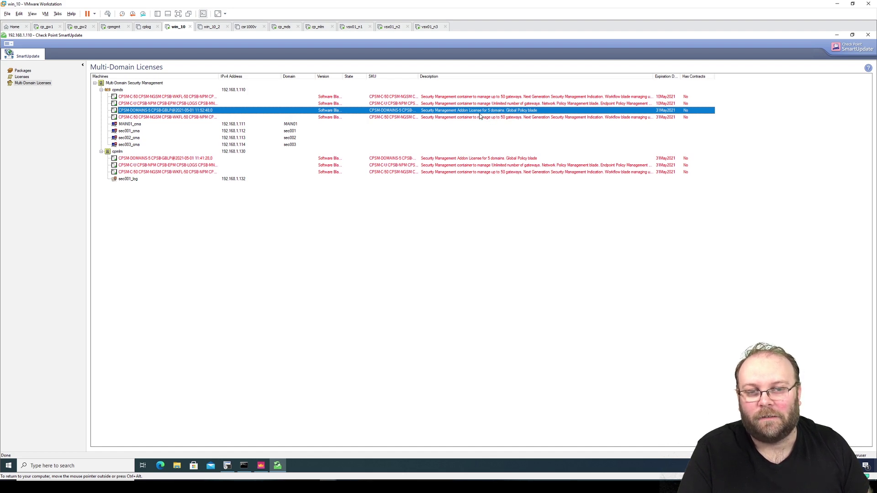
pyautogui.click(544, 97)
pyautogui.click(533, 103)
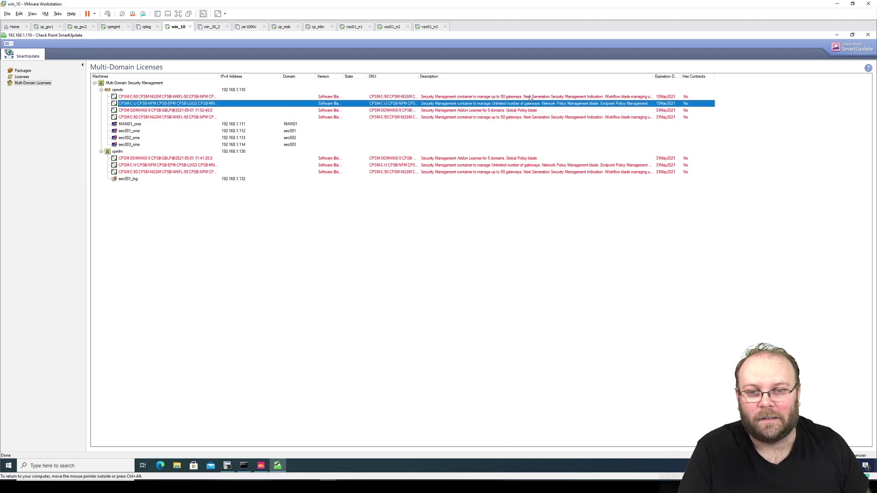
pyautogui.click(530, 98)
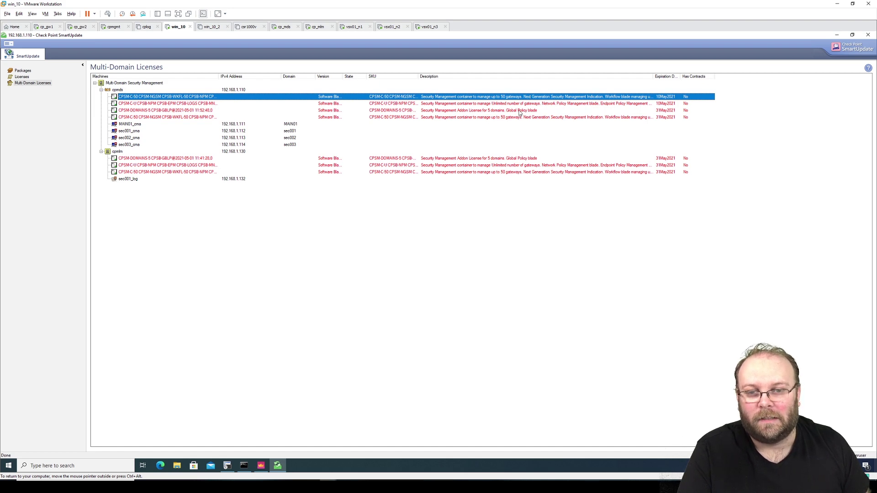
pyautogui.click(526, 111)
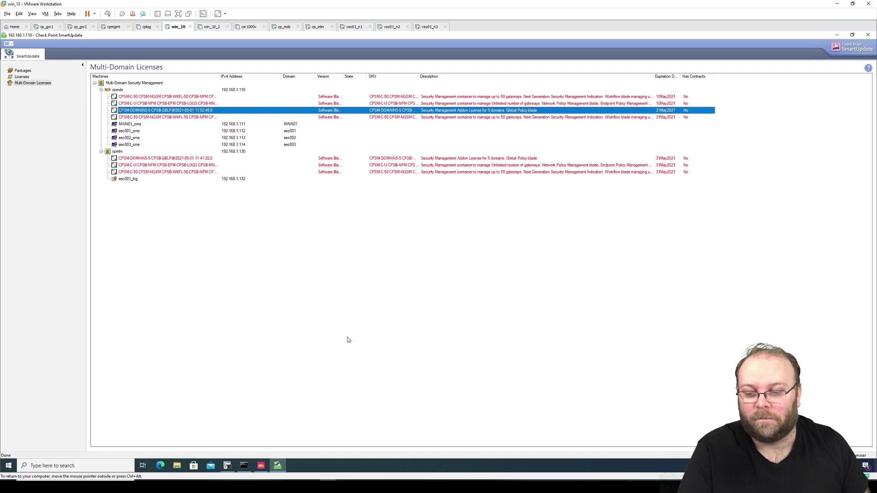
# Return to SmartConsole and run a full sync with peer cpmlm from the High Availability status, accepting the override of its changes
pyautogui.click(263, 464)
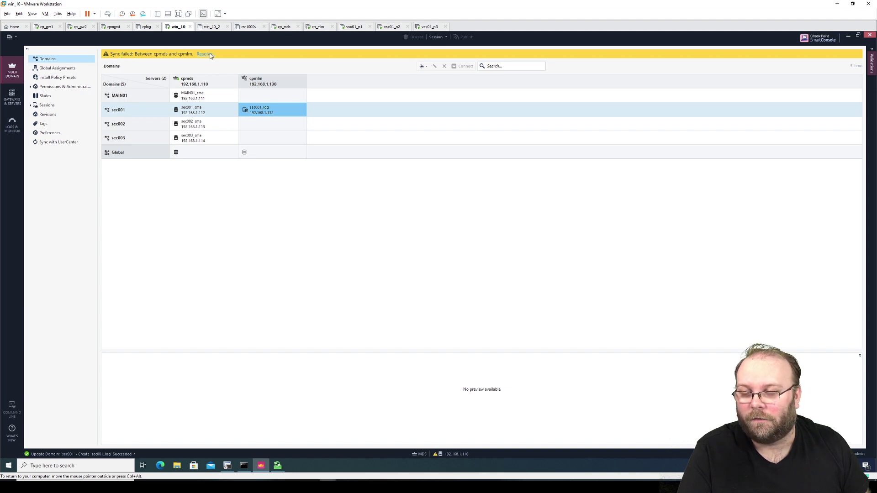
pyautogui.click(436, 455)
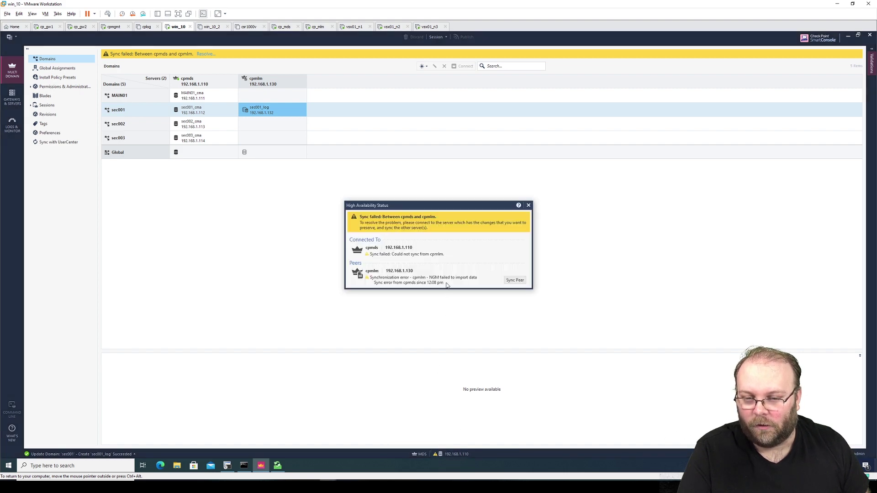
pyautogui.click(514, 281)
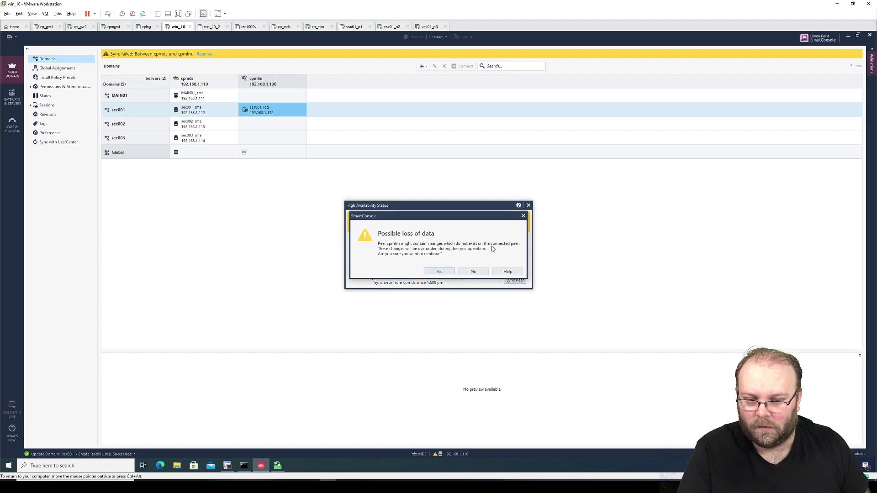
pyautogui.click(440, 271)
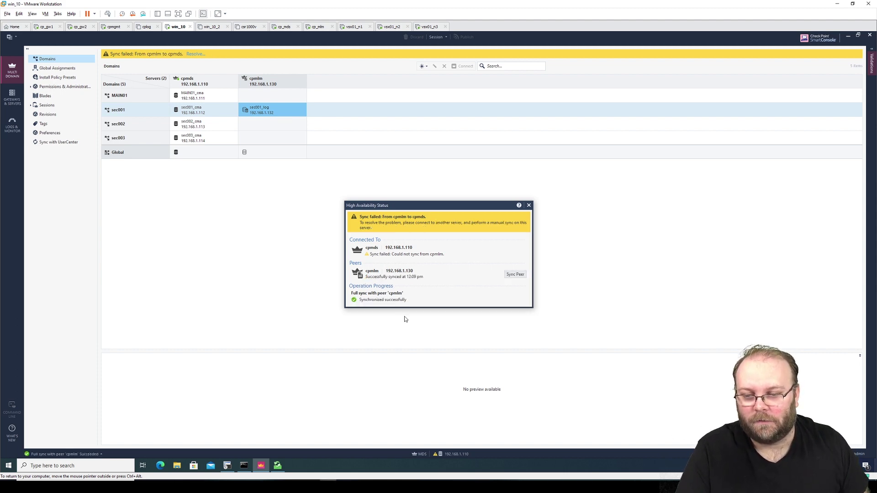
pyautogui.click(529, 206)
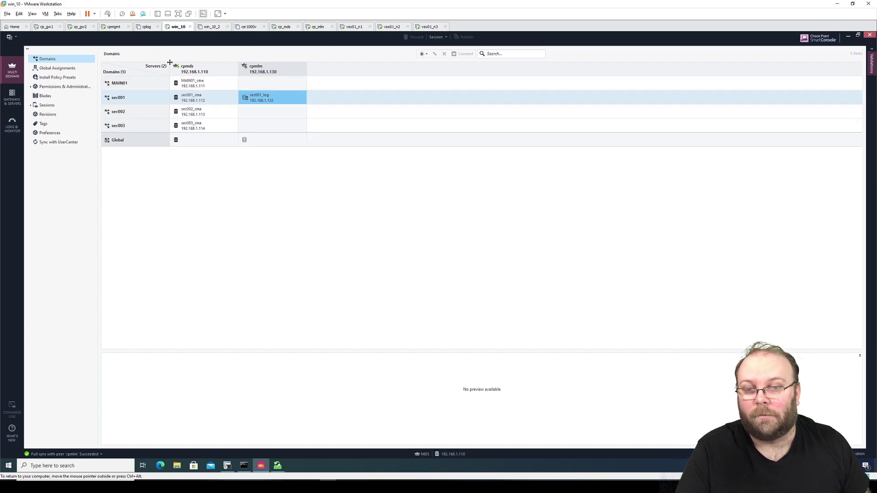
# Connect to the sec001 domain, check its gateways and servers, and return to the multi-domain view
pyautogui.click(133, 96)
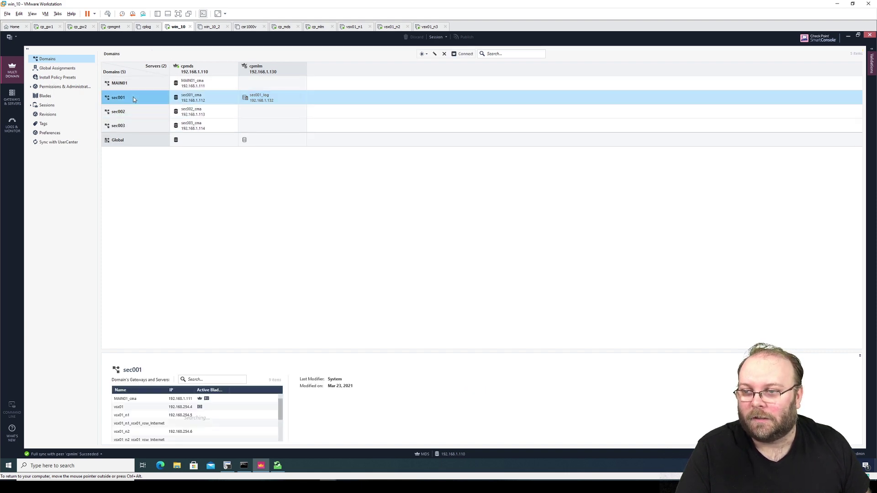
pyautogui.rightClick(133, 97)
pyautogui.click(265, 97)
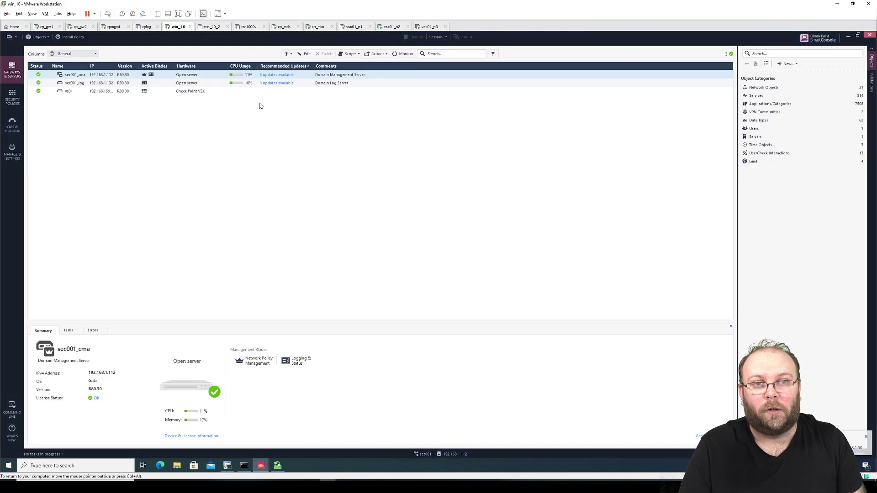
pyautogui.click(848, 39)
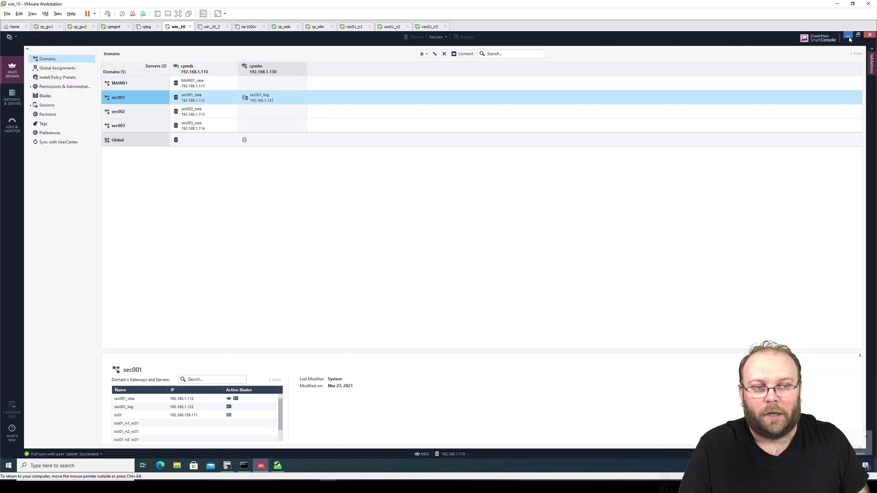
pyautogui.click(278, 100)
pyautogui.rightClick(268, 100)
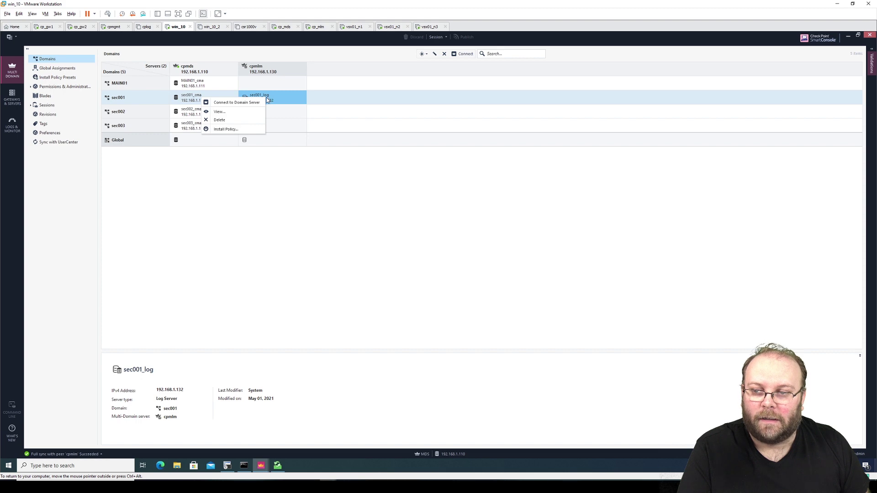
pyautogui.click(277, 100)
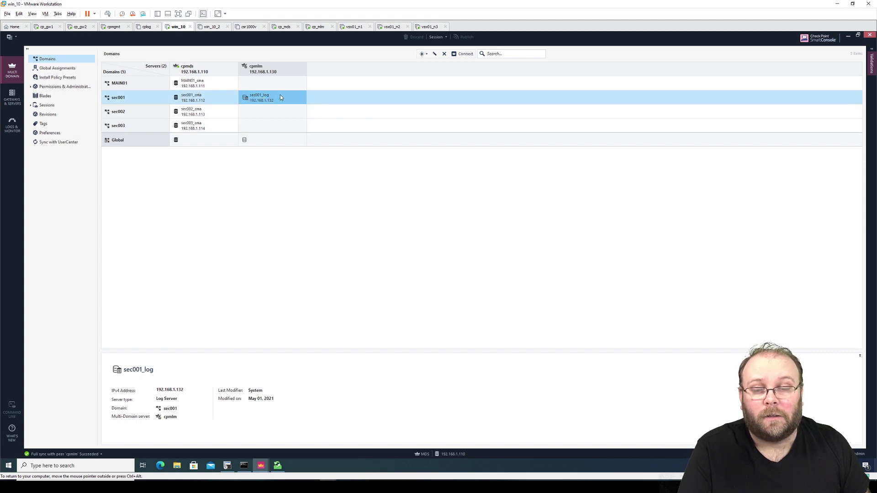
pyautogui.click(280, 113)
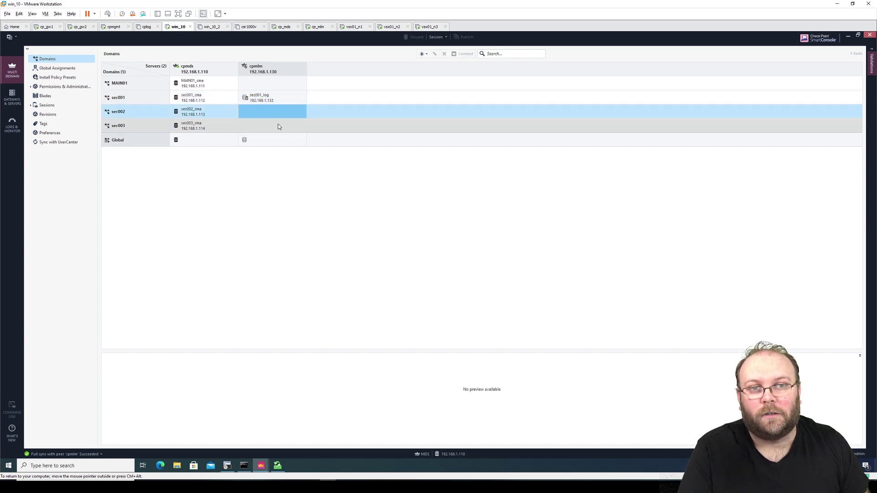
pyautogui.click(277, 126)
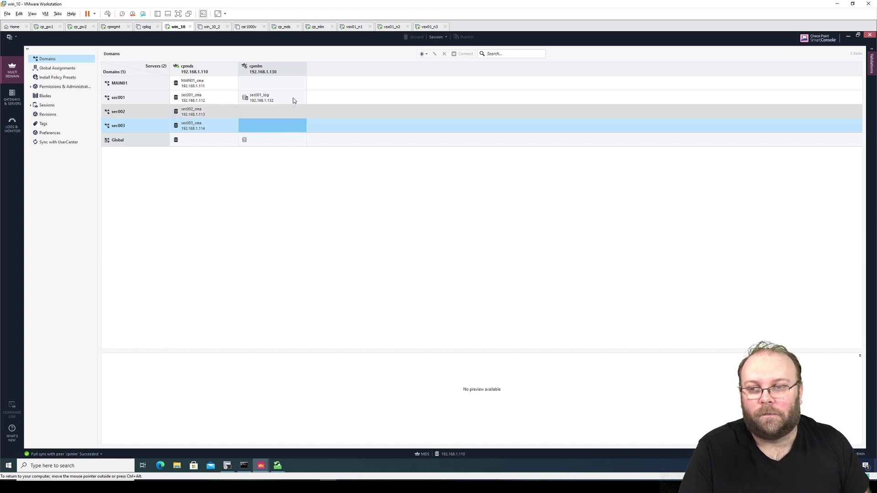
# Open the cpmlm multi-domain log server for editing and show its general log settings
pyautogui.click(280, 64)
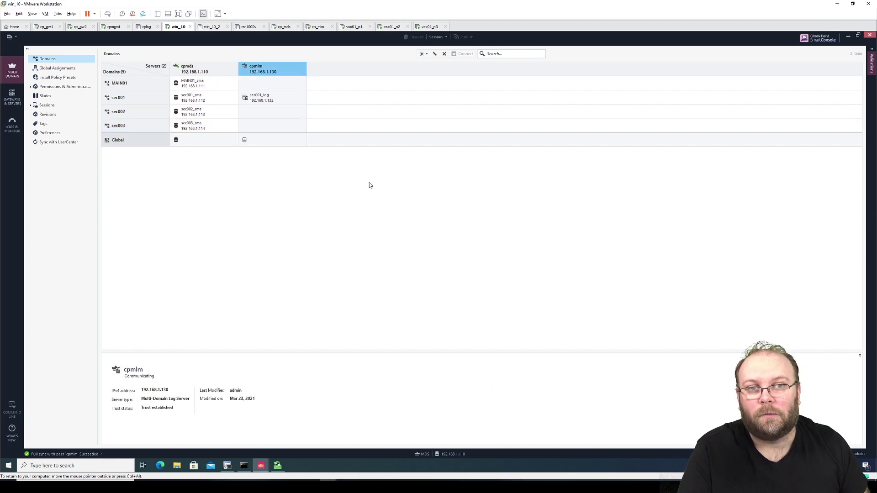
pyautogui.rightClick(265, 71)
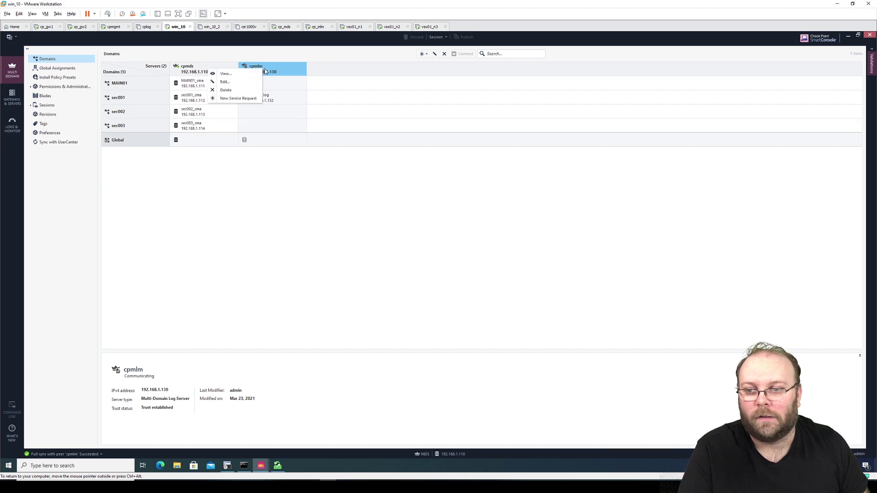
pyautogui.click(242, 83)
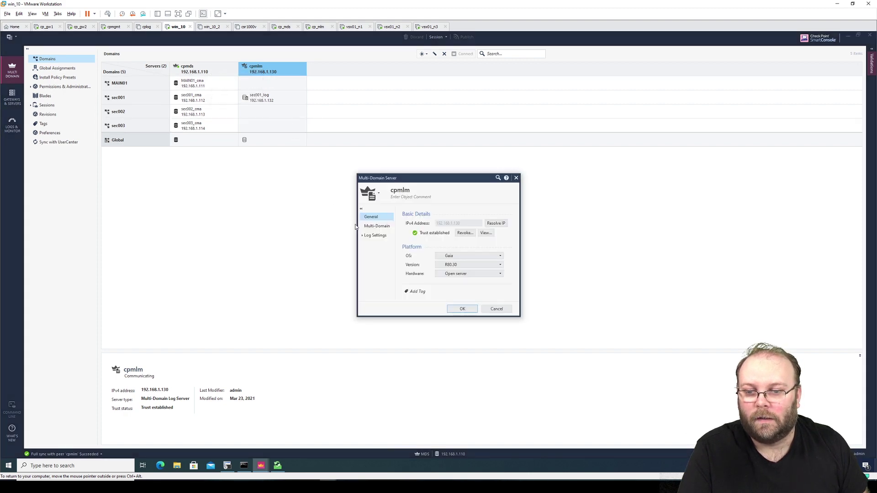
pyautogui.click(374, 235)
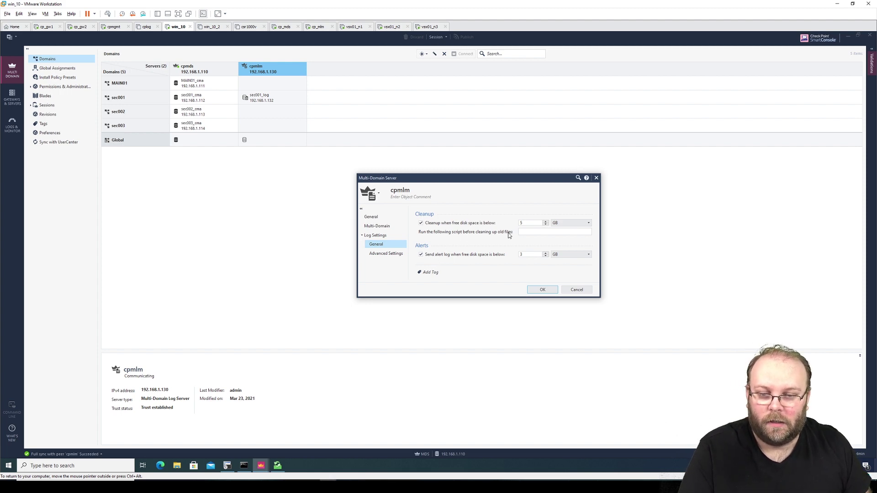
# Review the advanced and general log settings of cpmlm, close them without changes, and view the summaries of cpmlm and sec001_log
pyautogui.click(393, 254)
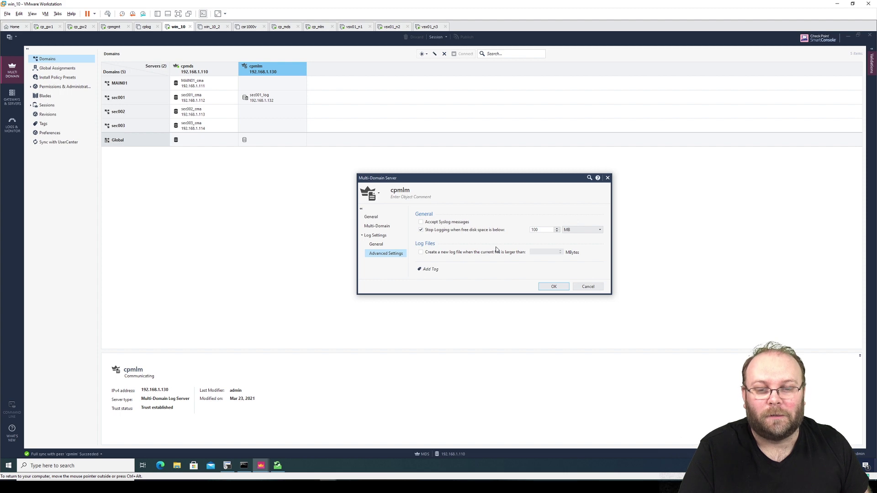
pyautogui.click(379, 244)
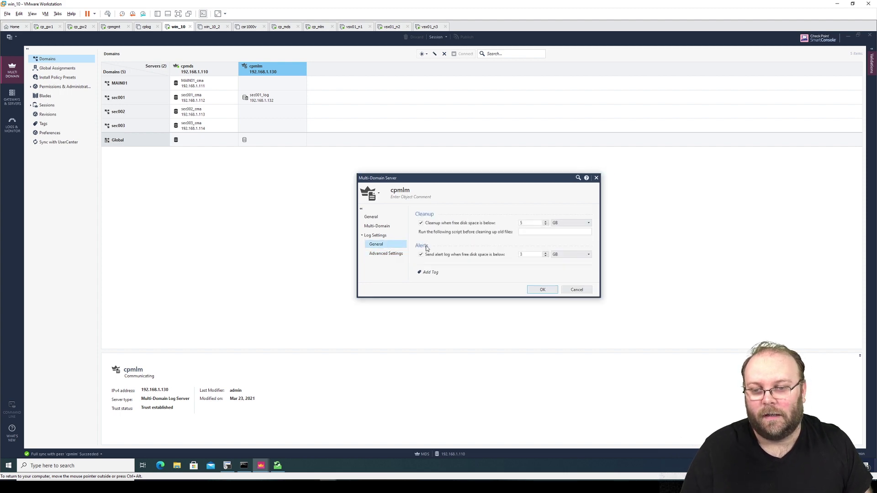
pyautogui.click(574, 290)
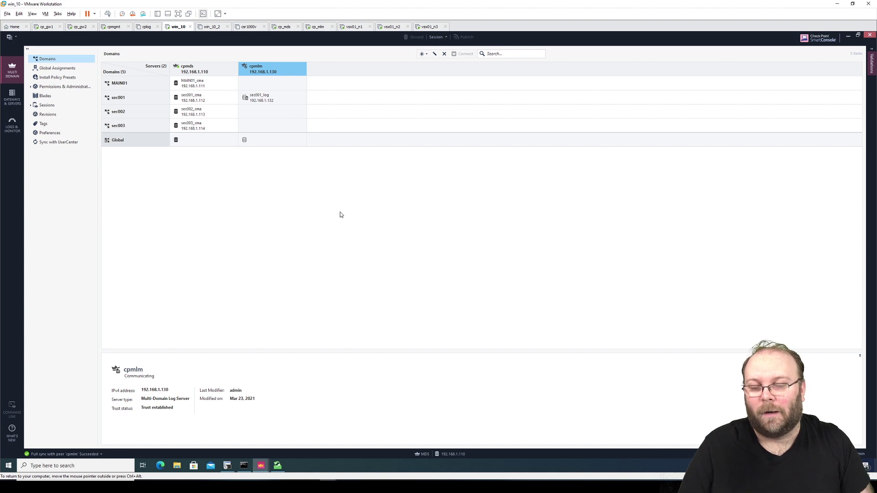
pyautogui.click(294, 101)
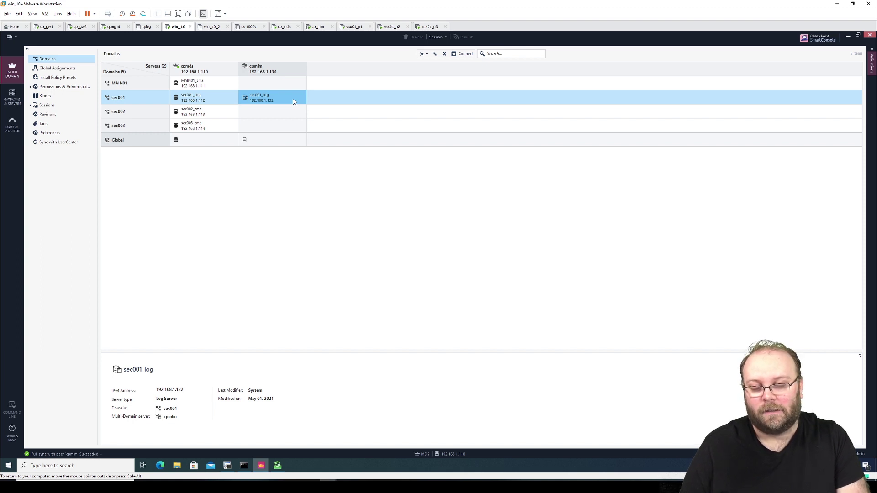
pyautogui.click(273, 72)
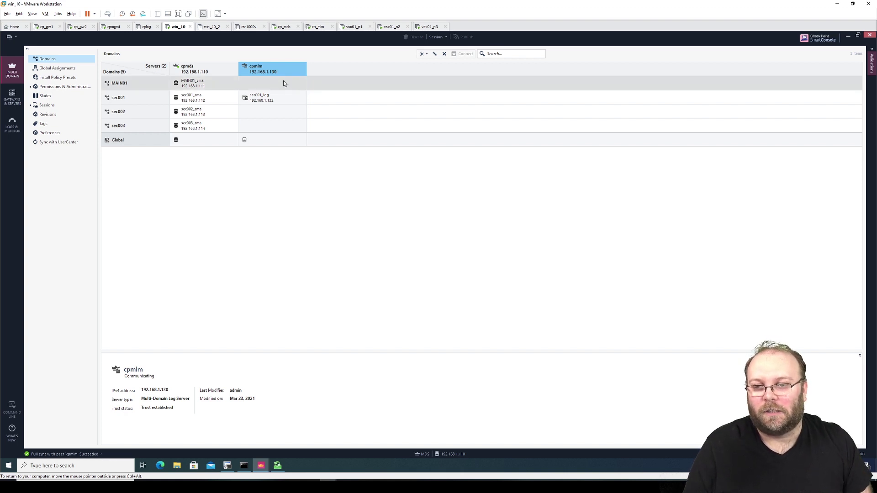
pyautogui.click(289, 95)
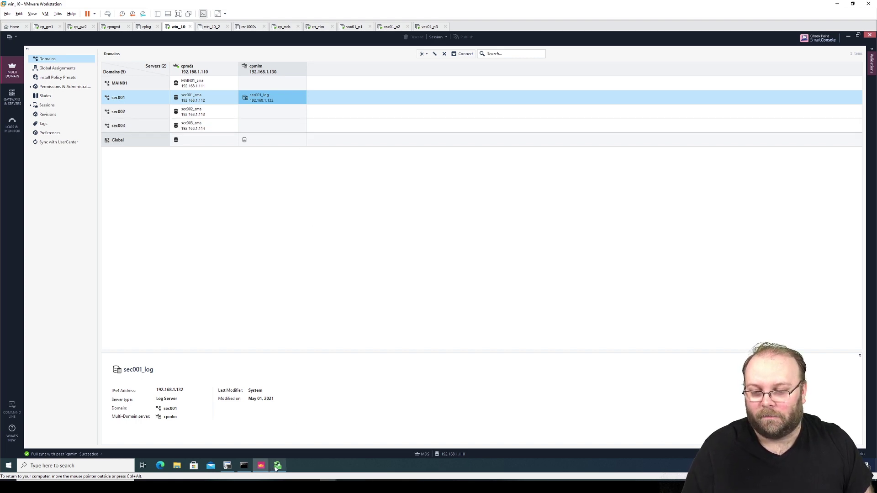
# In the sec001 domain, send vs01's logs and alerts to sec001_log instead of sec001_cma, and add sec001_cma as the fallback log server
pyautogui.moveTo(263, 467)
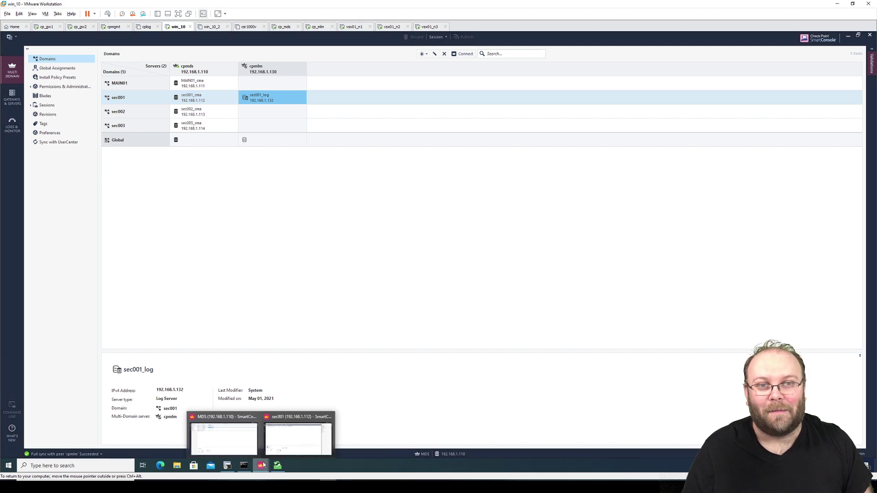
pyautogui.click(296, 437)
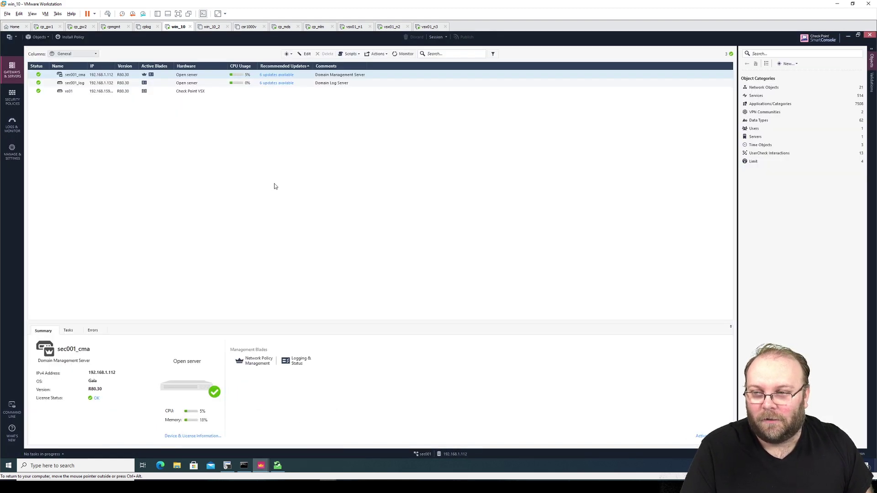
pyautogui.click(74, 91)
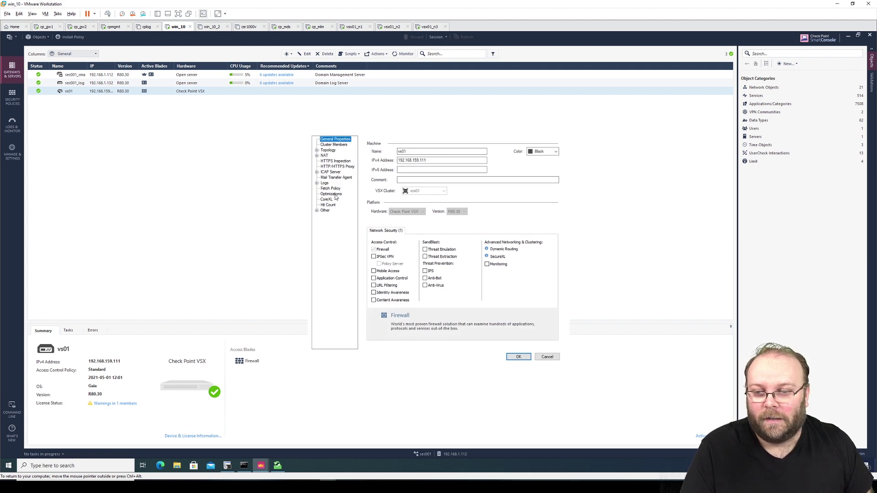
pyautogui.click(325, 183)
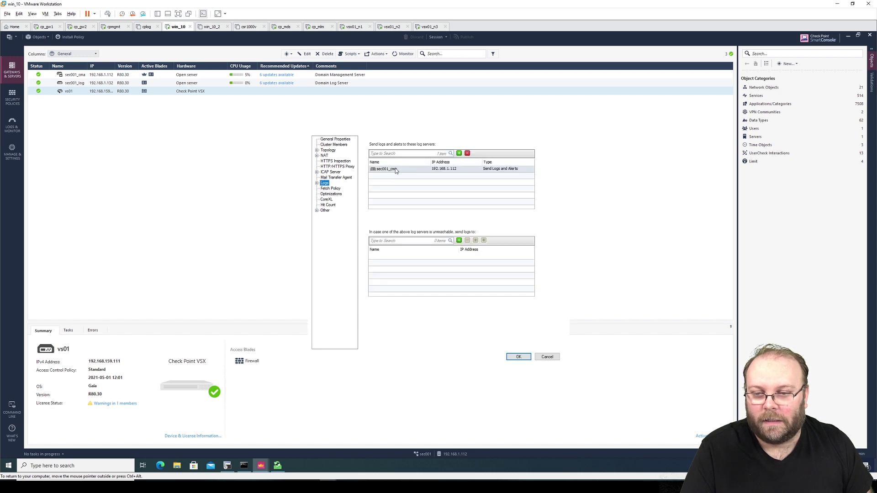
pyautogui.click(396, 170)
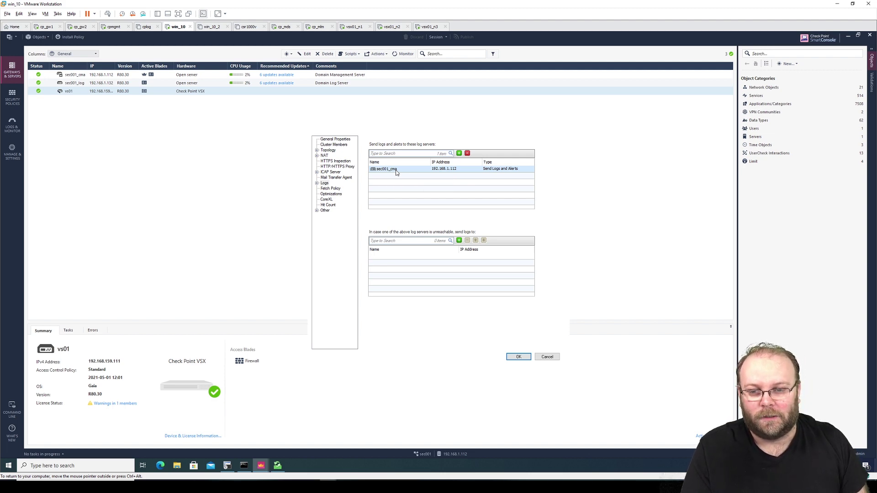
pyautogui.click(468, 153)
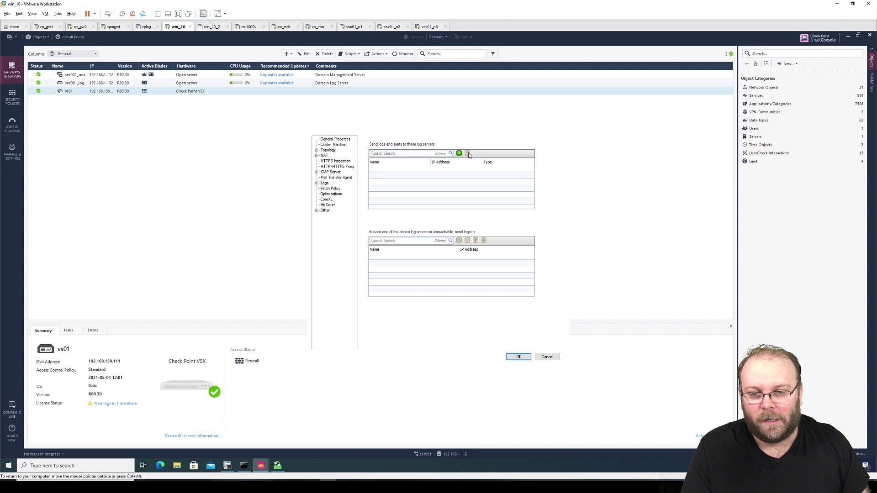
pyautogui.click(459, 153)
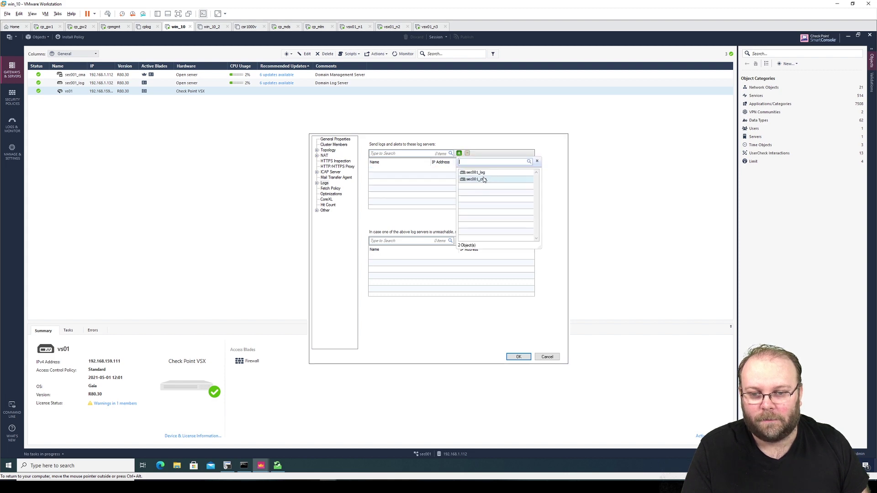
pyautogui.click(478, 173)
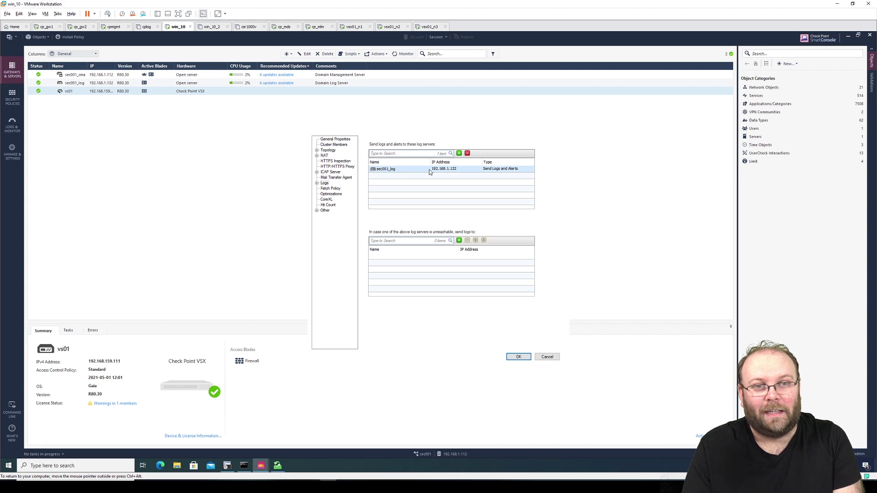
pyautogui.click(459, 240)
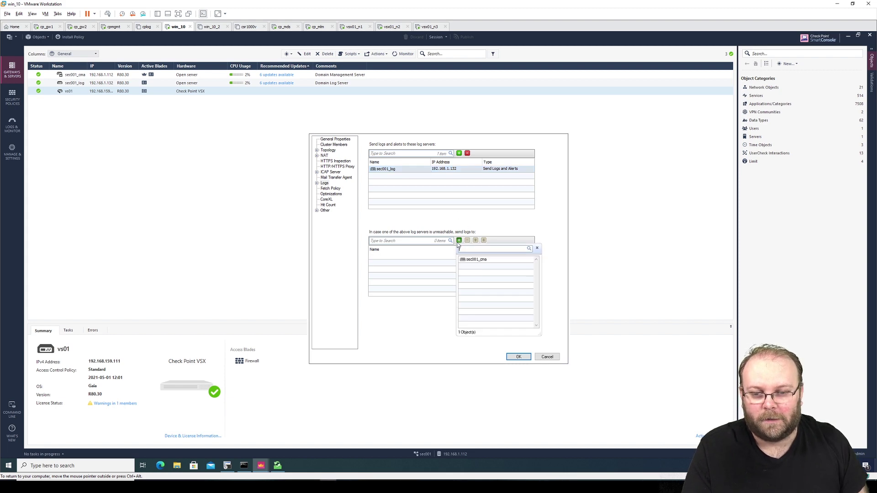
pyautogui.click(469, 260)
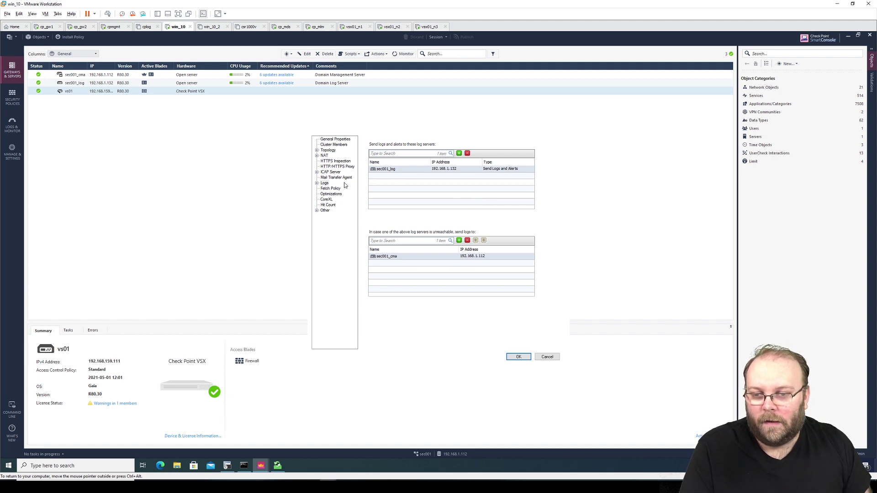
# Review vs01's local log storage settings and enable forwarding of its log files to sec001_log on the Midnight schedule
pyautogui.doubleClick(325, 184)
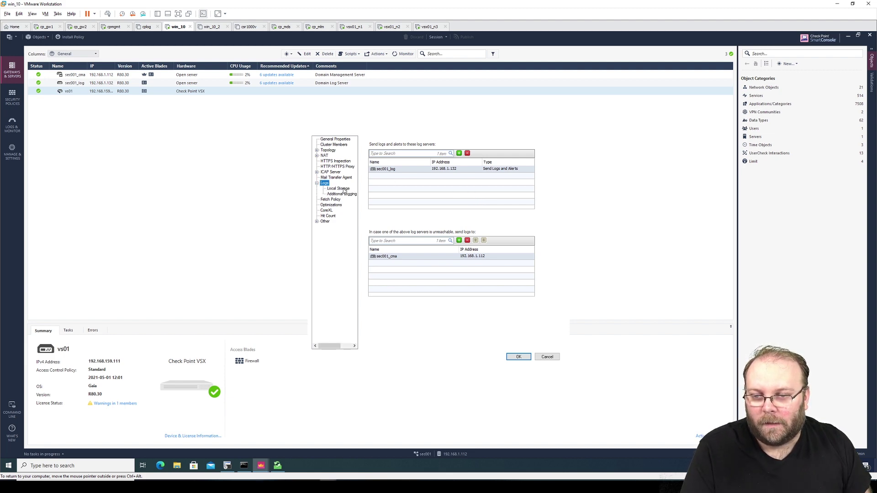
pyautogui.click(344, 189)
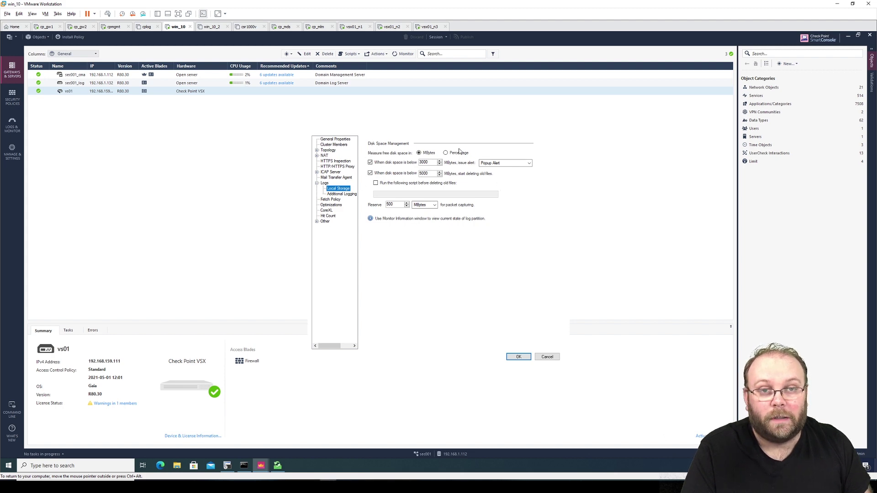
pyautogui.click(351, 194)
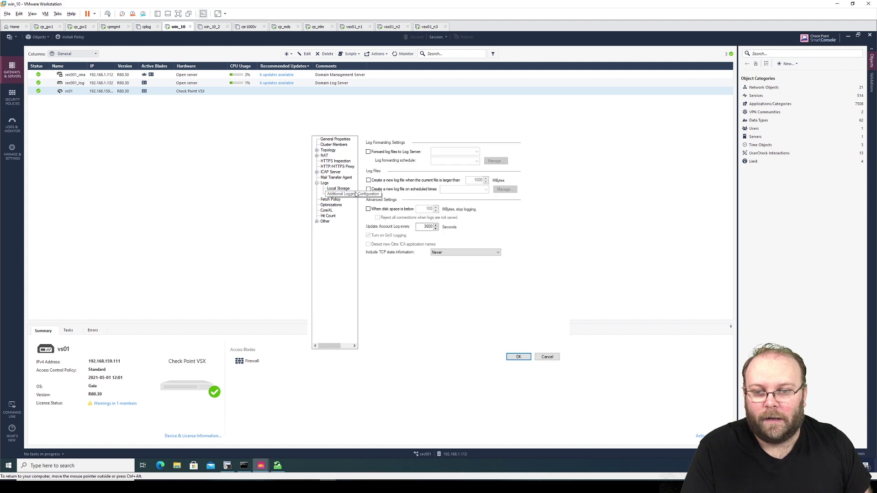
pyautogui.click(368, 151)
pyautogui.click(450, 152)
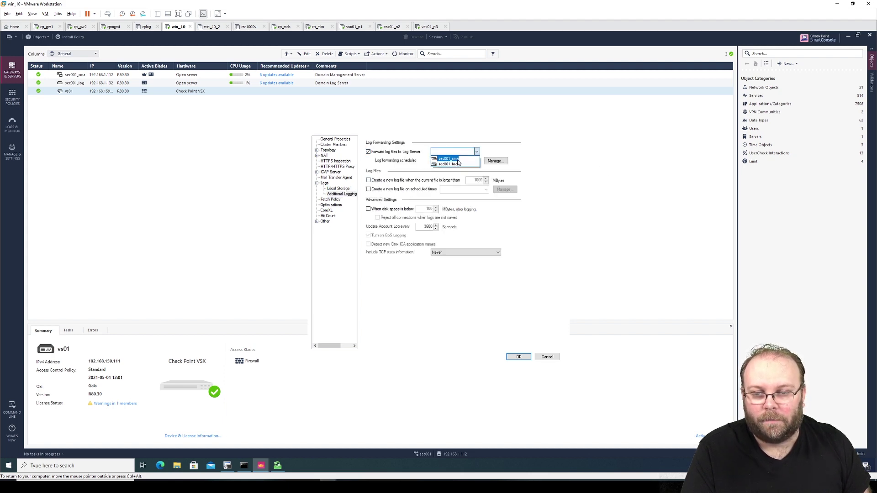
pyautogui.click(457, 164)
pyautogui.click(459, 162)
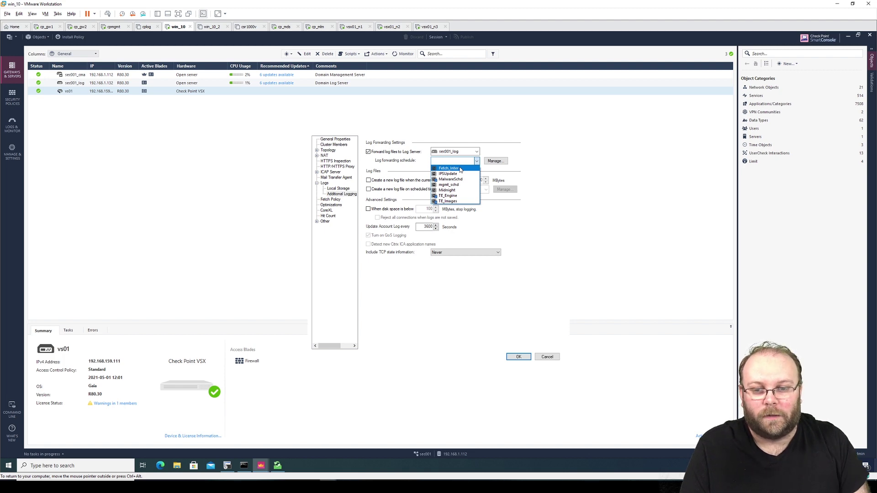
pyautogui.click(461, 190)
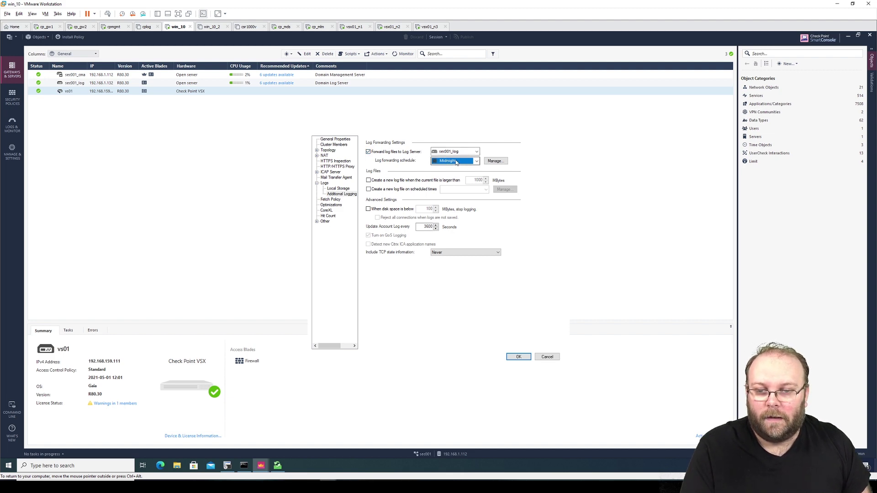
# Enable creating a new log file on vs01 at the scheduled time Midnight and save the gateway's changes
pyautogui.click(369, 189)
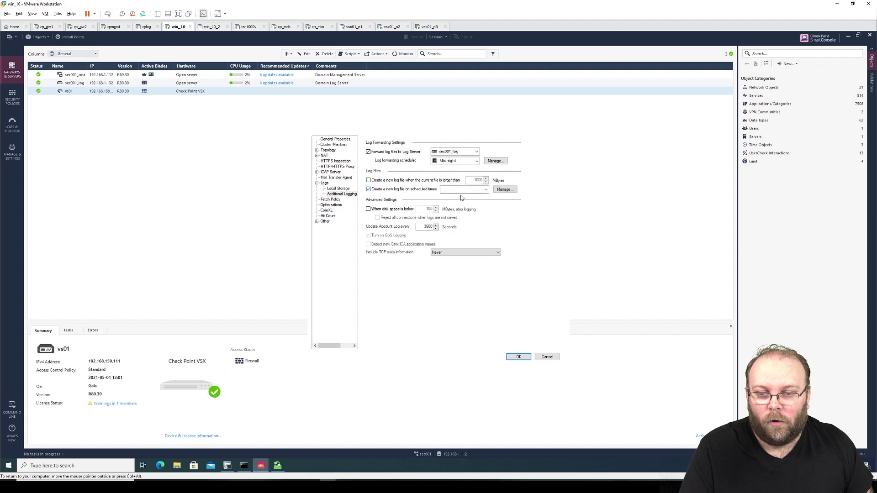
pyautogui.click(474, 189)
pyautogui.click(470, 218)
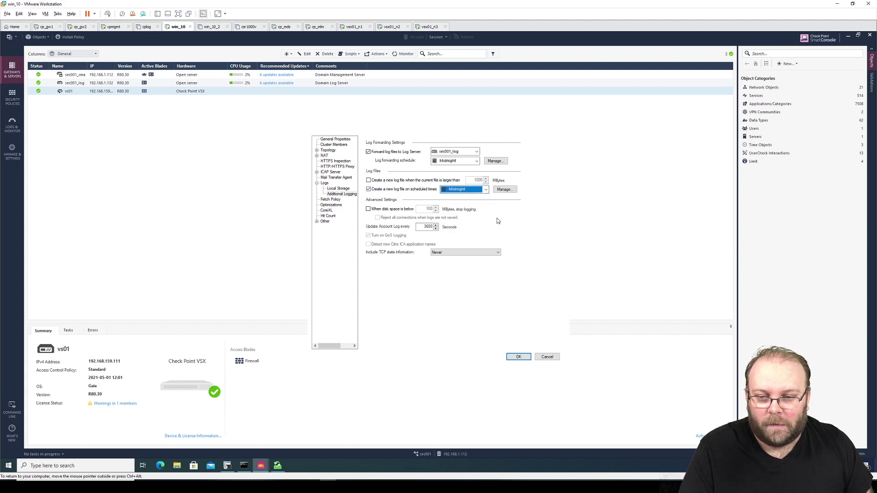
pyautogui.click(519, 358)
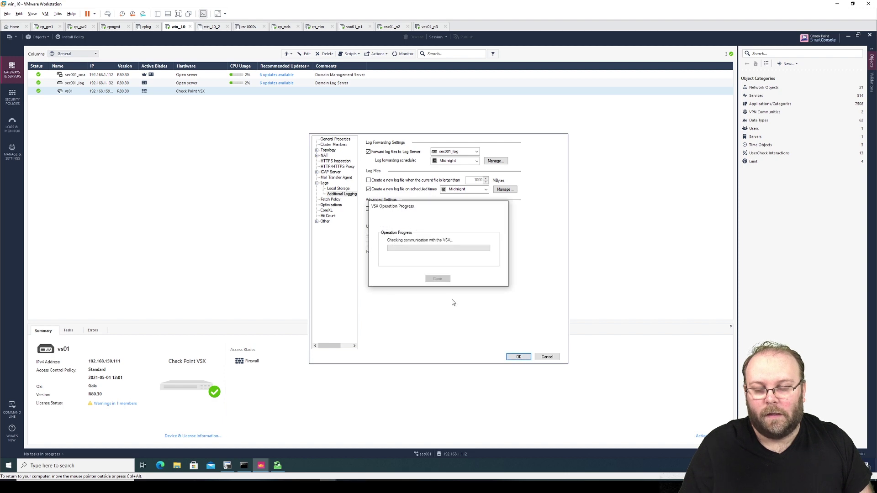
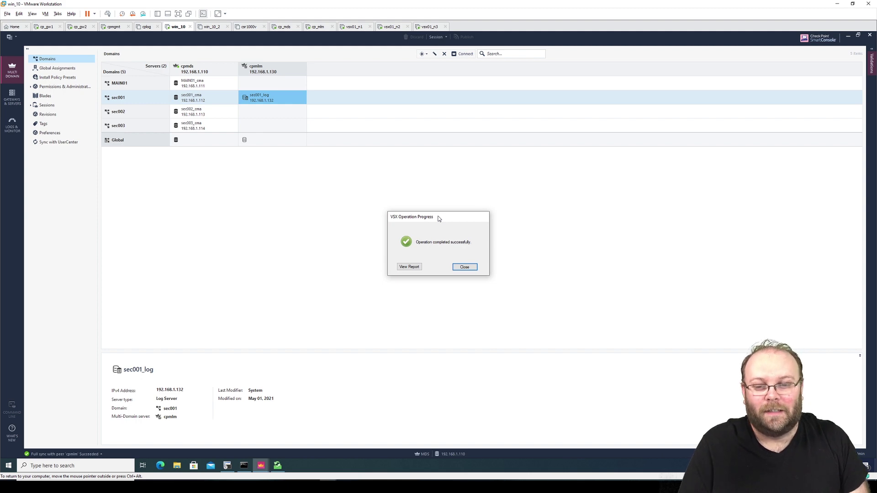
pyautogui.click(464, 267)
# Return to the sec001 domain and install the Standard policy on vs01
pyautogui.moveTo(261, 466)
pyautogui.click(312, 436)
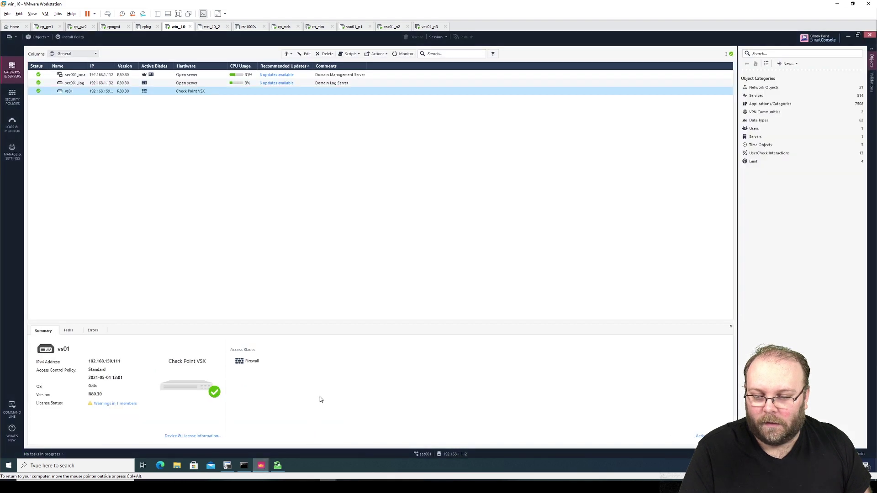
pyautogui.click(76, 38)
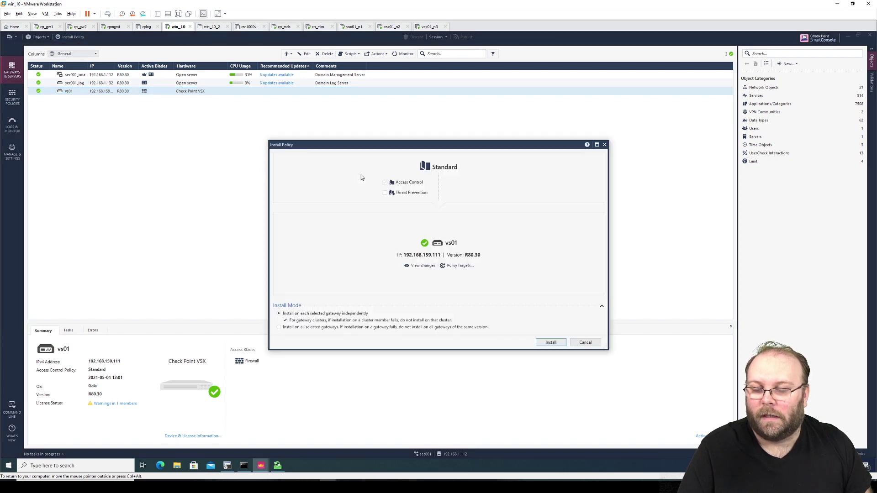
pyautogui.click(550, 342)
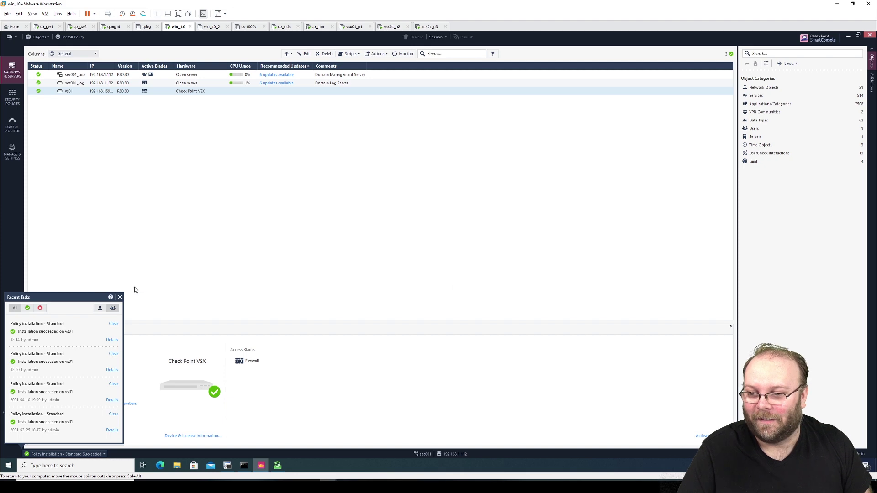
pyautogui.click(120, 297)
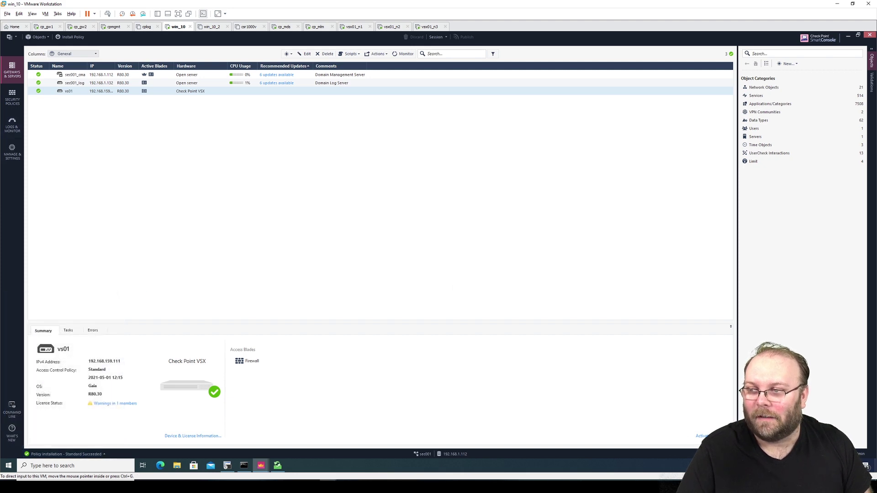
# Install the database on sec001_cma and sec001_log
pyautogui.click(10, 36)
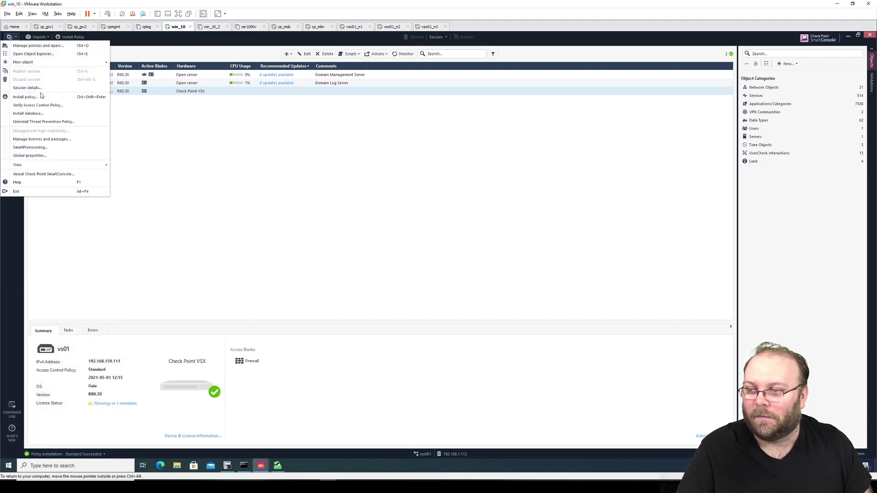
pyautogui.click(32, 113)
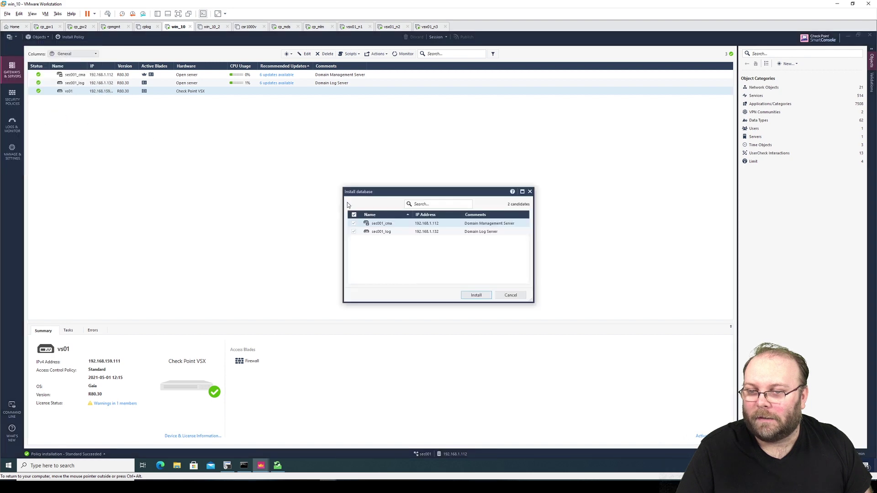
pyautogui.click(472, 295)
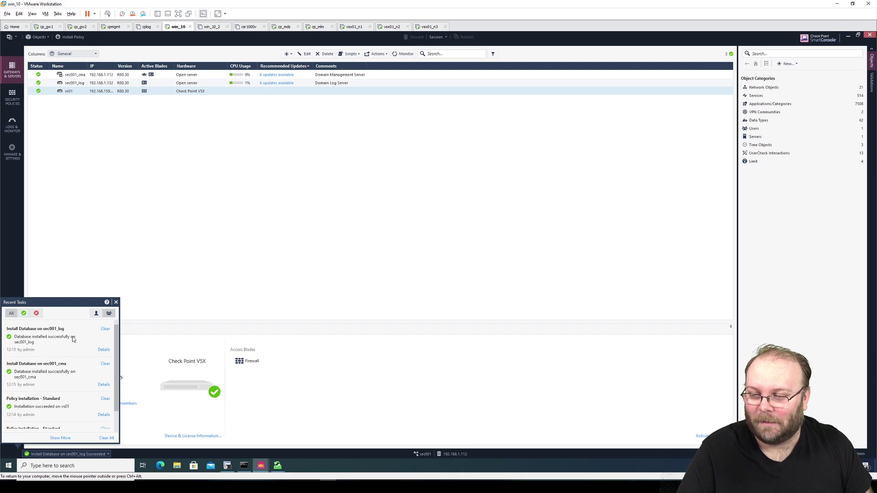
pyautogui.click(117, 303)
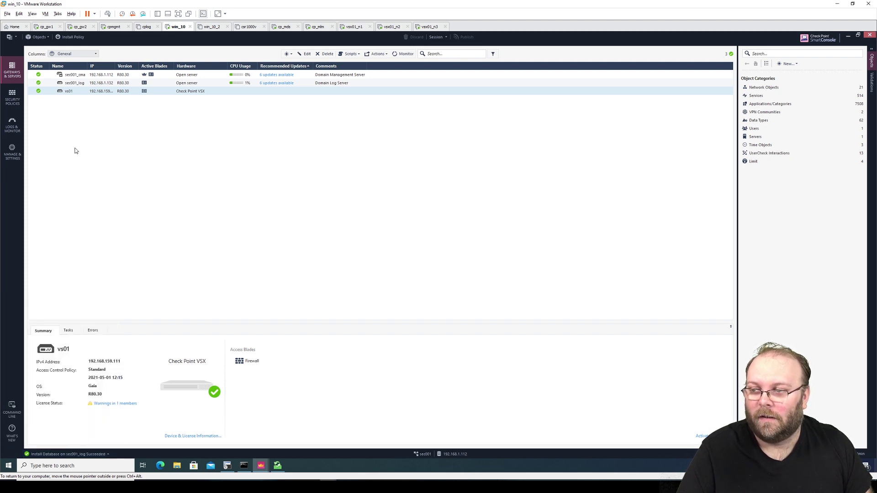
# Open the sec001 domain's logs and limit the last 7 days' results to the sec001_log log server
pyautogui.click(18, 131)
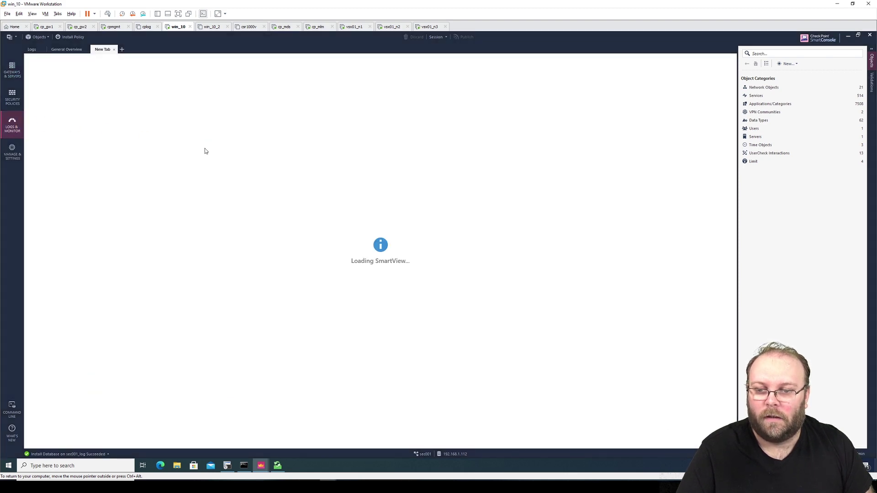
pyautogui.click(35, 52)
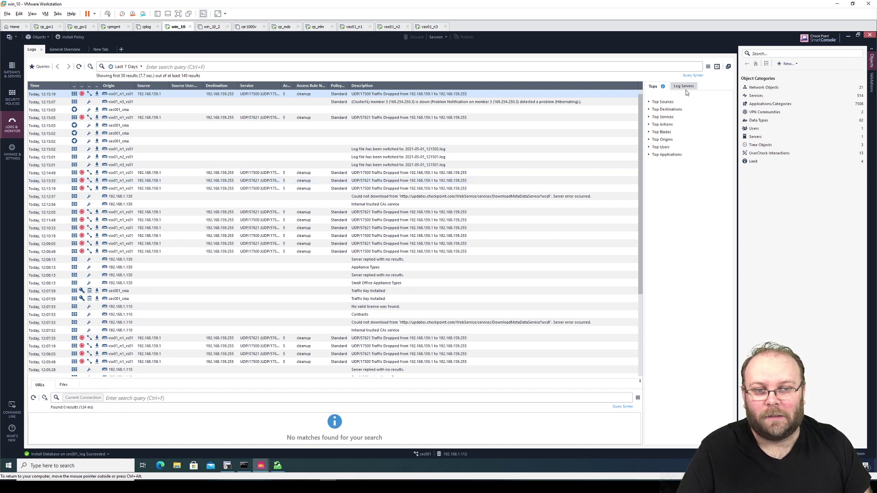
pyautogui.click(685, 87)
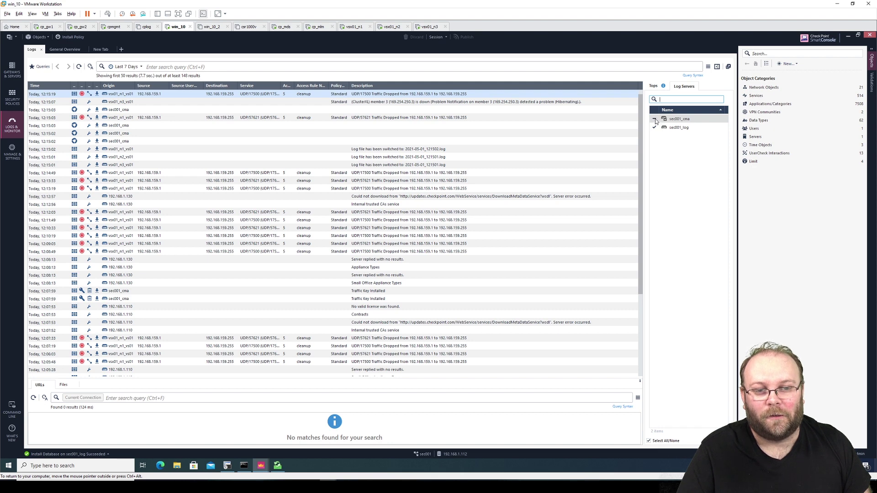
pyautogui.click(655, 119)
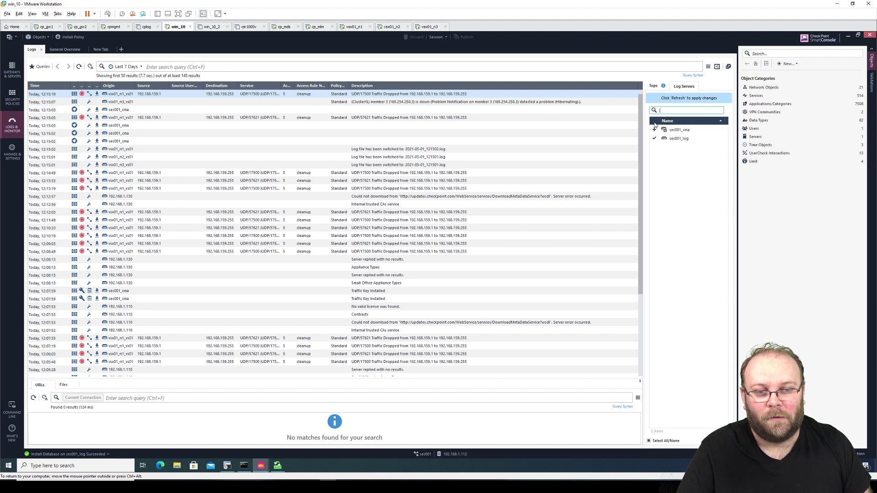
pyautogui.click(604, 68)
pyautogui.press('Return')
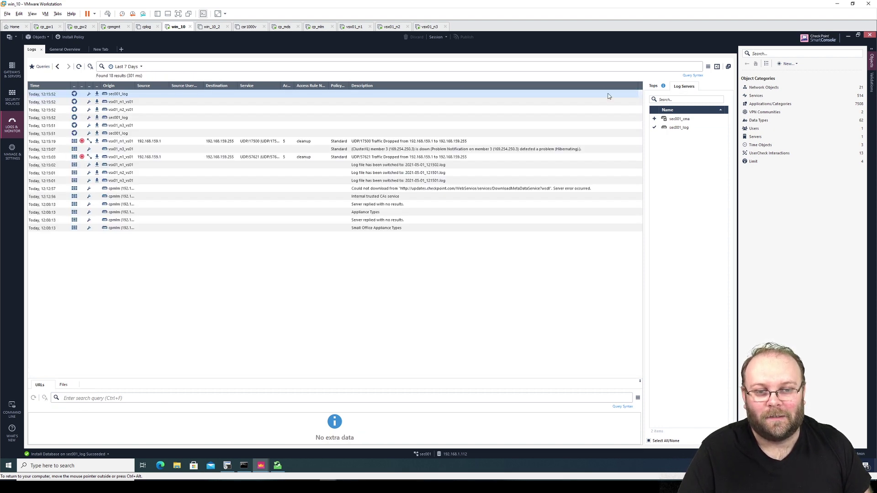
# Show only the logs held by sec001_cma, and reselect sec001_log so both log servers are included
pyautogui.click(654, 119)
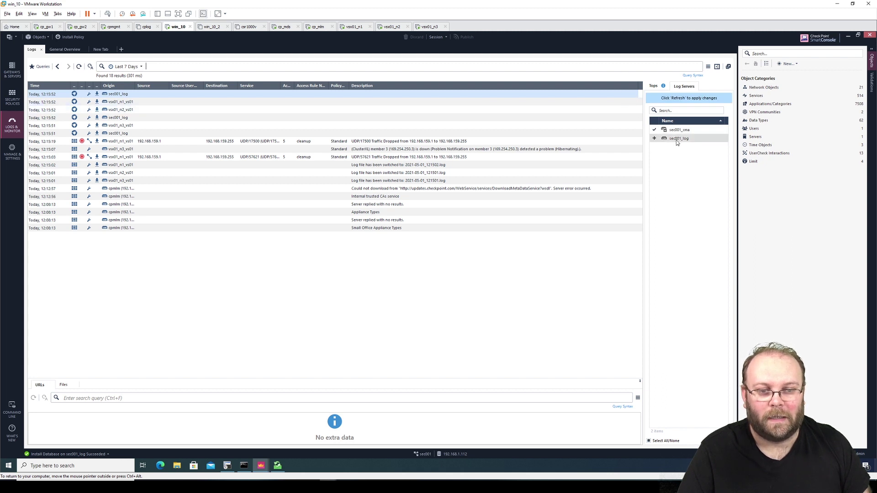
pyautogui.click(591, 66)
pyautogui.press('Return')
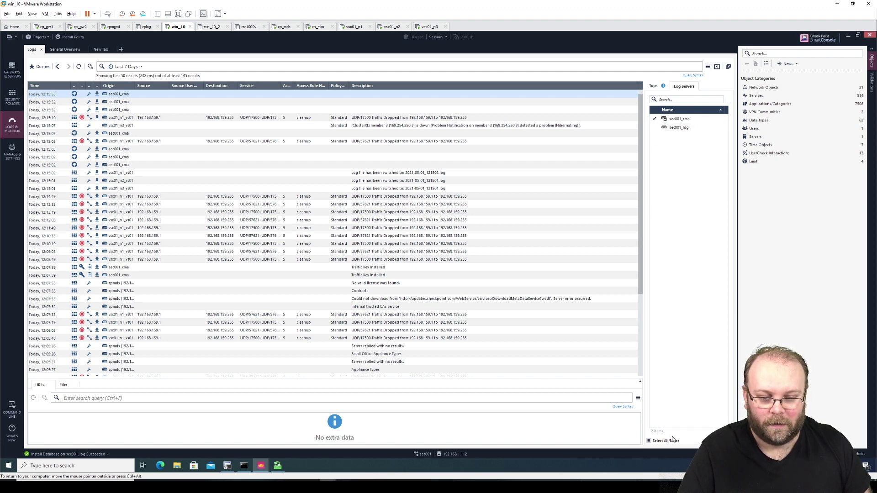
pyautogui.click(655, 127)
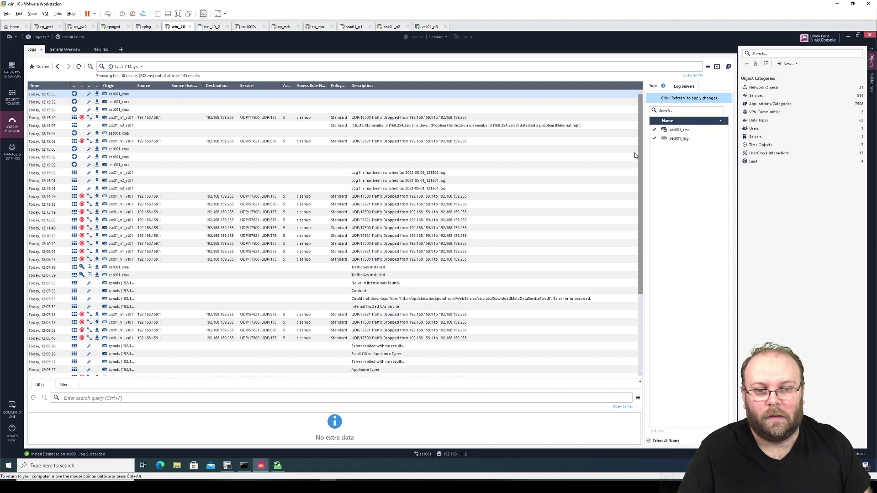
# Switch to the MDS SmartConsole, view its multi-domain logs and display the list of log servers
pyautogui.moveTo(265, 466)
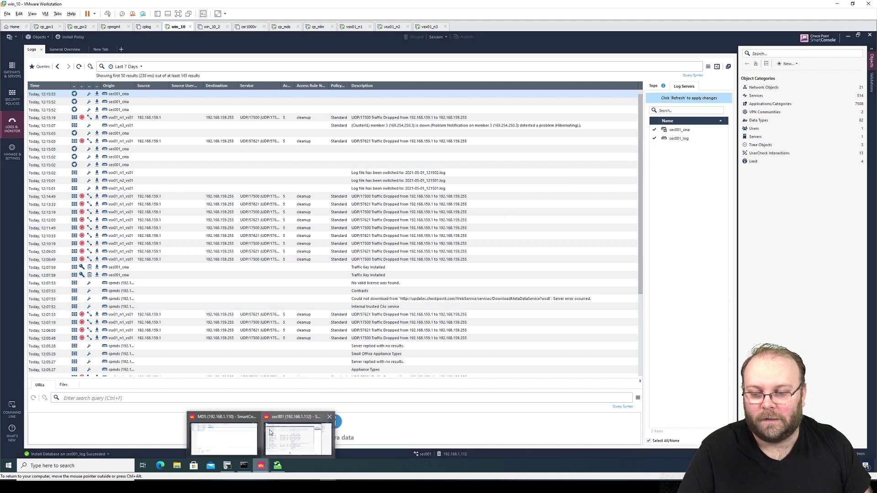
pyautogui.click(237, 432)
pyautogui.click(12, 124)
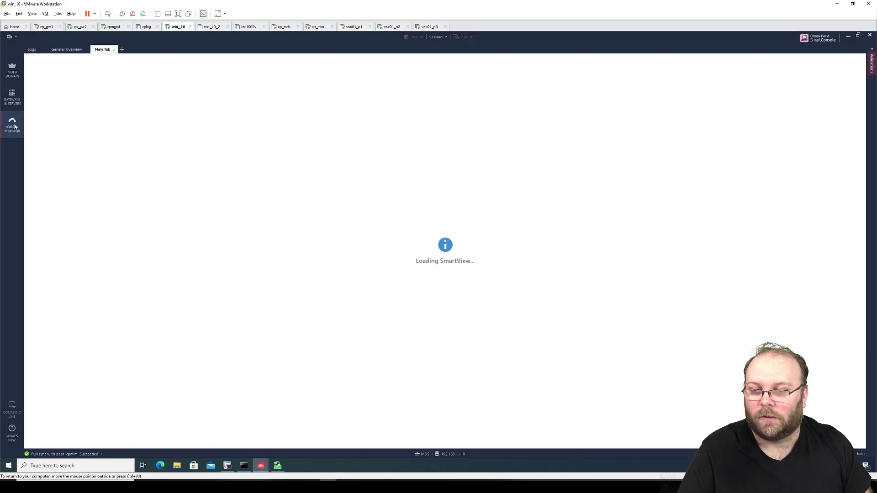
pyautogui.click(31, 50)
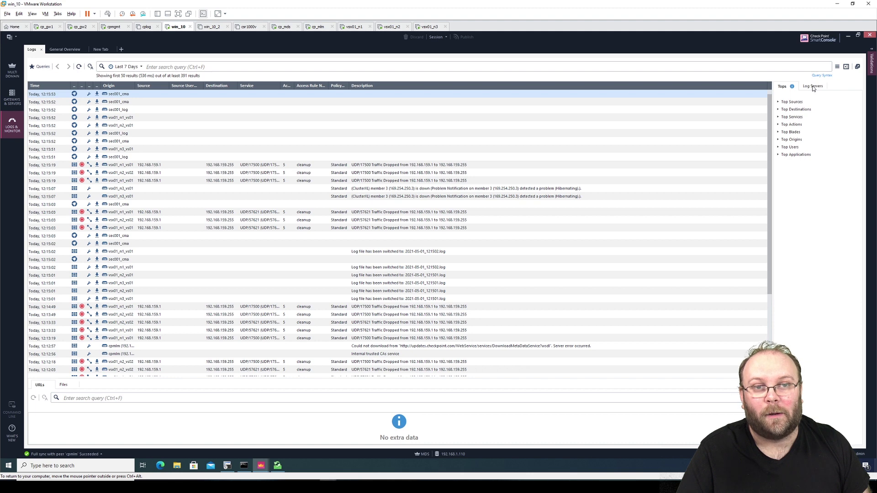
pyautogui.click(813, 86)
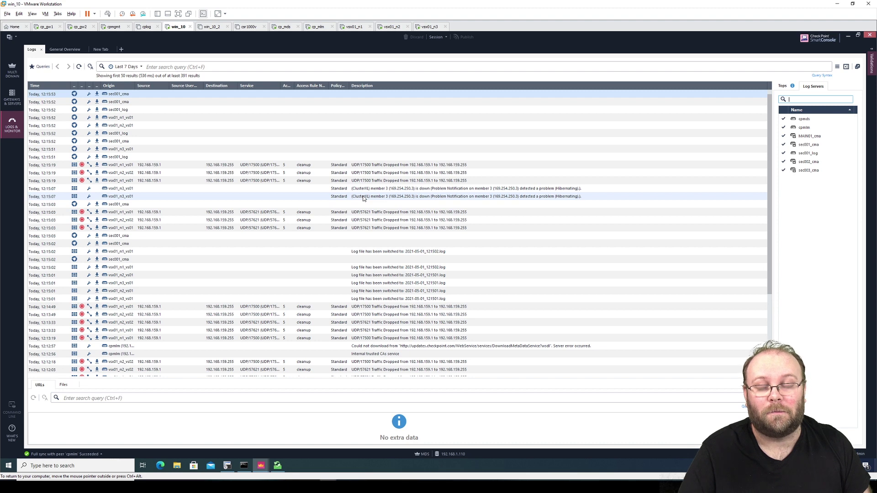
# Switch to the cpmlm terminal session and check its server processes with mdsstat, examining the sec001_log entry
pyautogui.hotkey('alt', 'Tab')
pyautogui.press('Return')
pyautogui.press('Return')
pyautogui.press('Return')
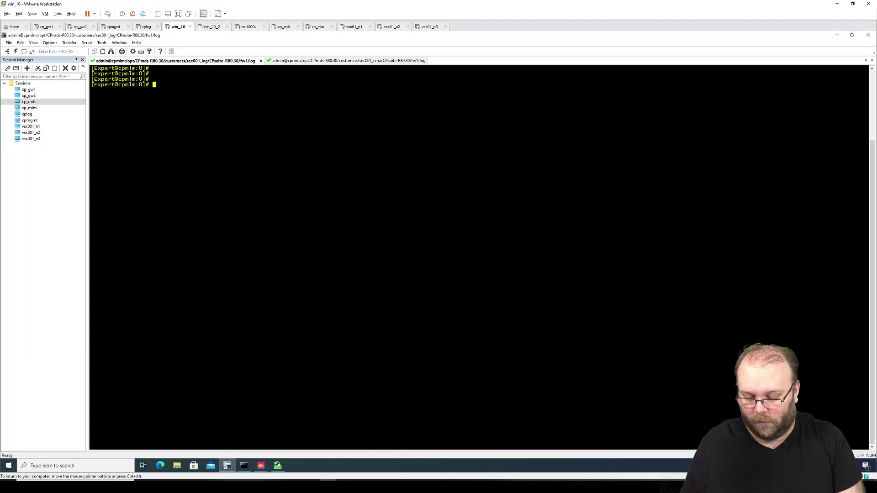
pyautogui.write('mdsstat')
pyautogui.press('Return')
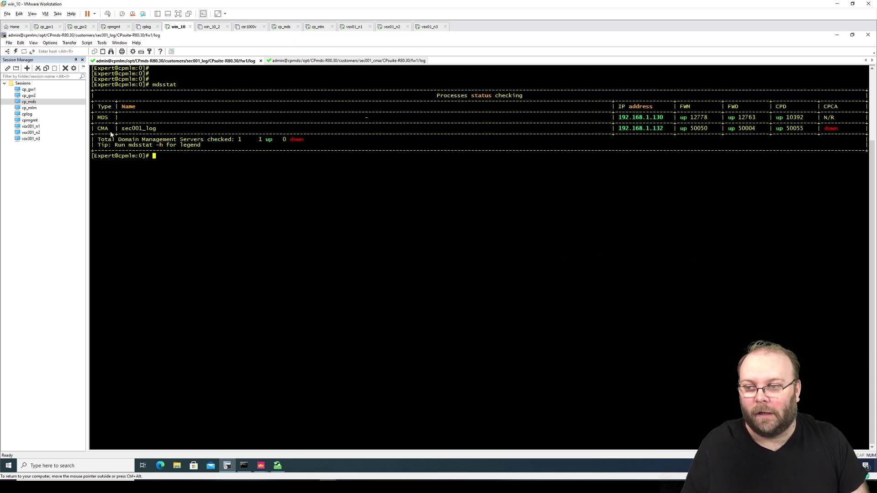
pyautogui.moveTo(97, 131); pyautogui.dragTo(377, 125)
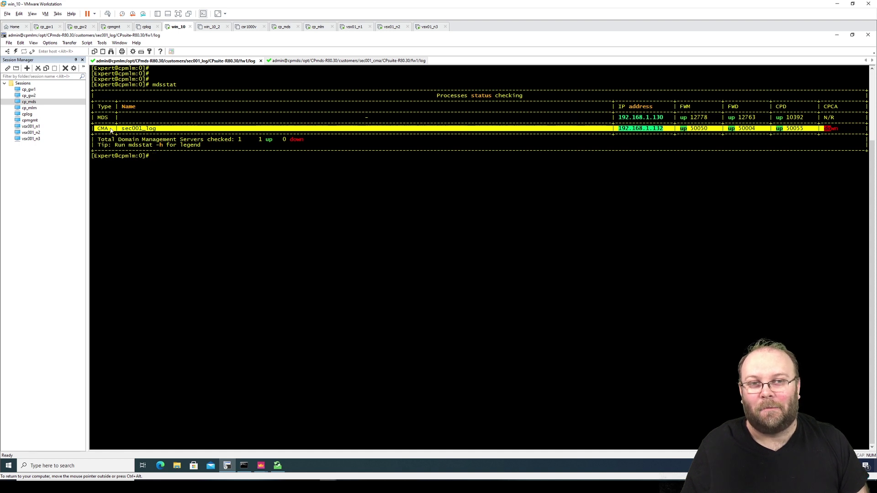
pyautogui.click(166, 161)
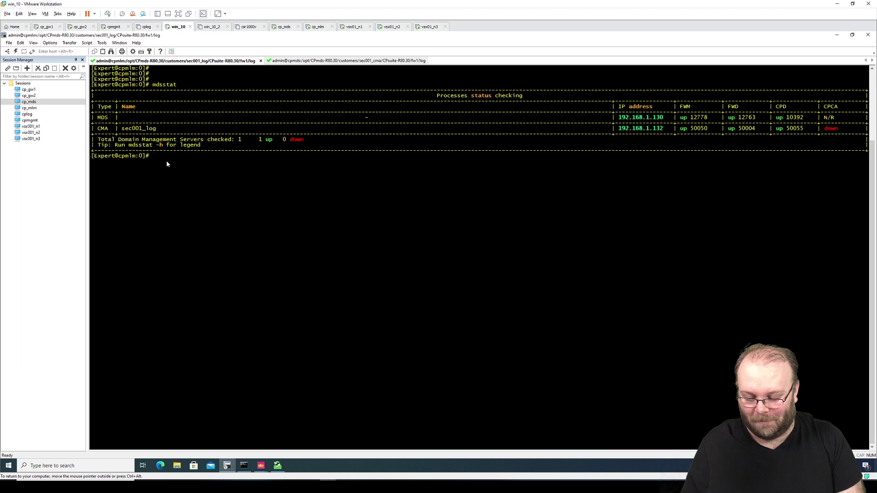
# Switch to the sec001_log environment with mdsenv 192.168.1.132, go to its fw1 directory with mcd and examine the path
pyautogui.write('mdse')
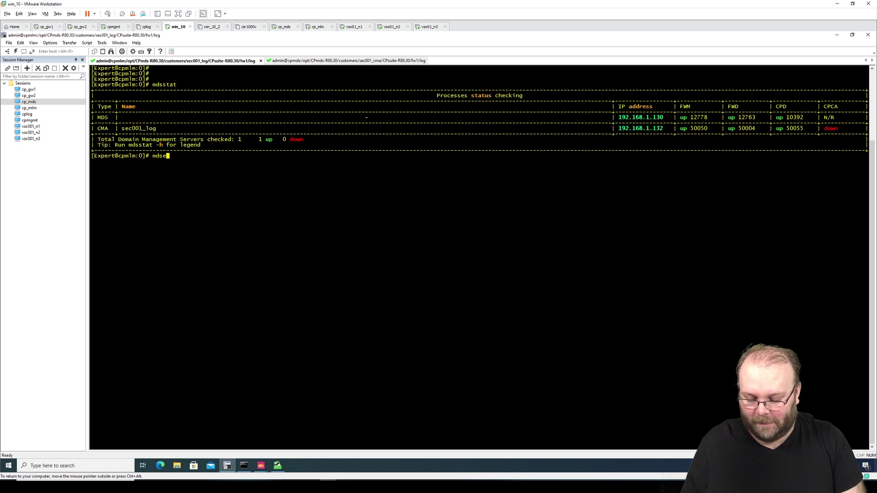
pyautogui.write('nv 19')
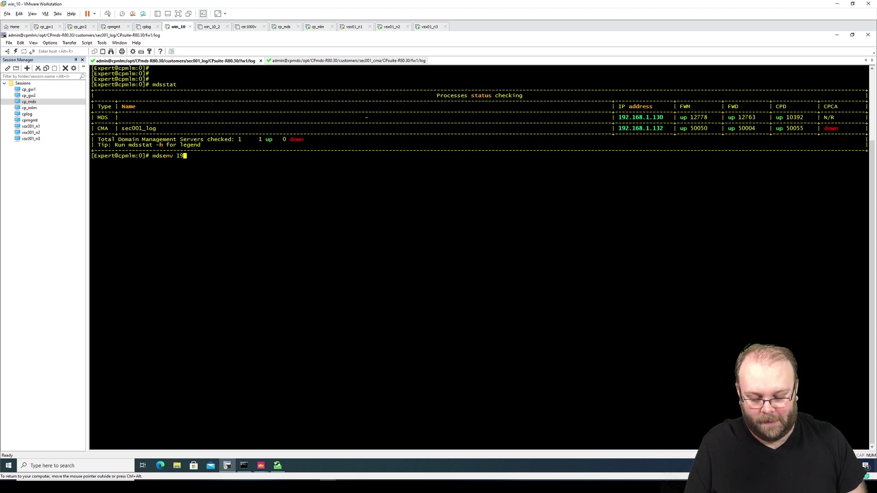
pyautogui.write('2.168.1.132')
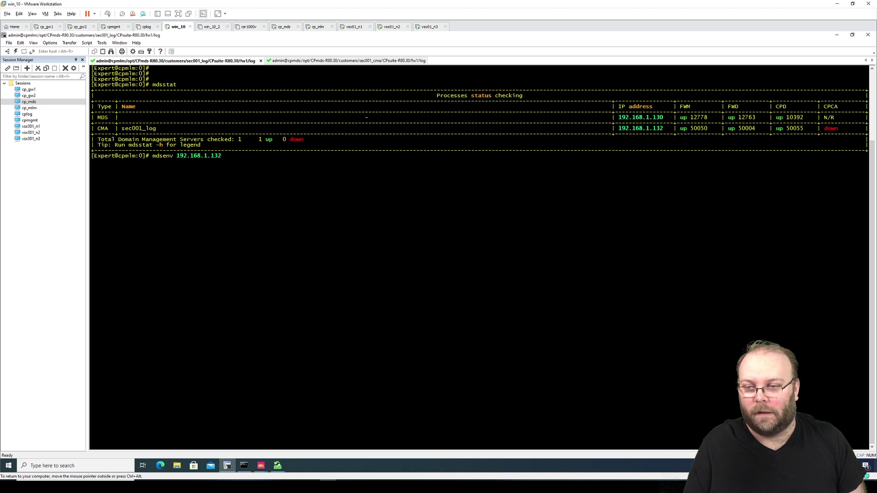
pyautogui.press('Return')
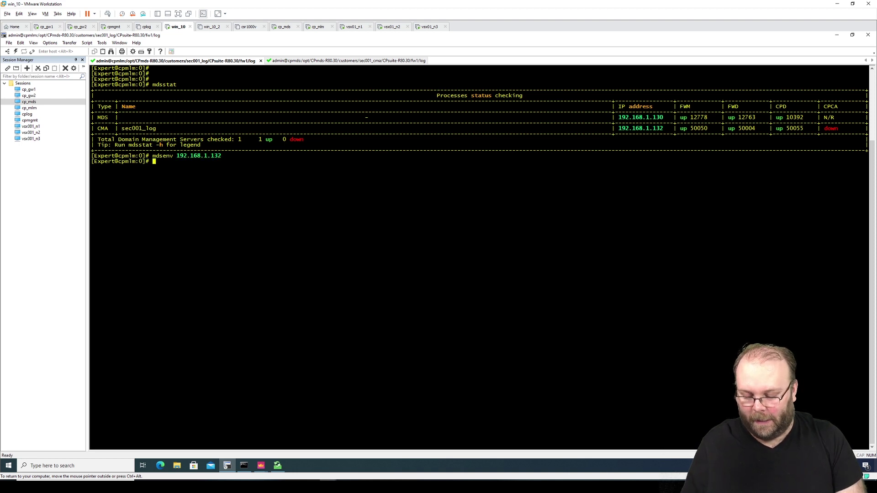
pyautogui.write('mcd')
pyautogui.press('Return')
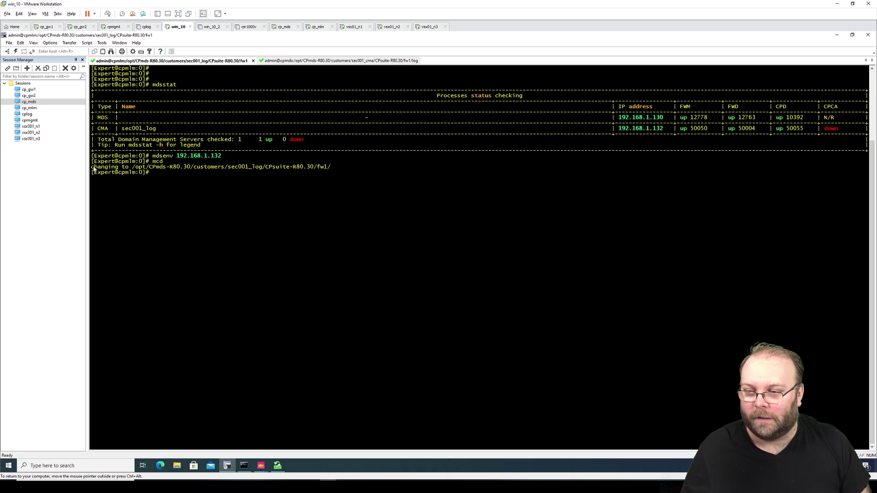
pyautogui.moveTo(91, 167); pyautogui.dragTo(332, 167)
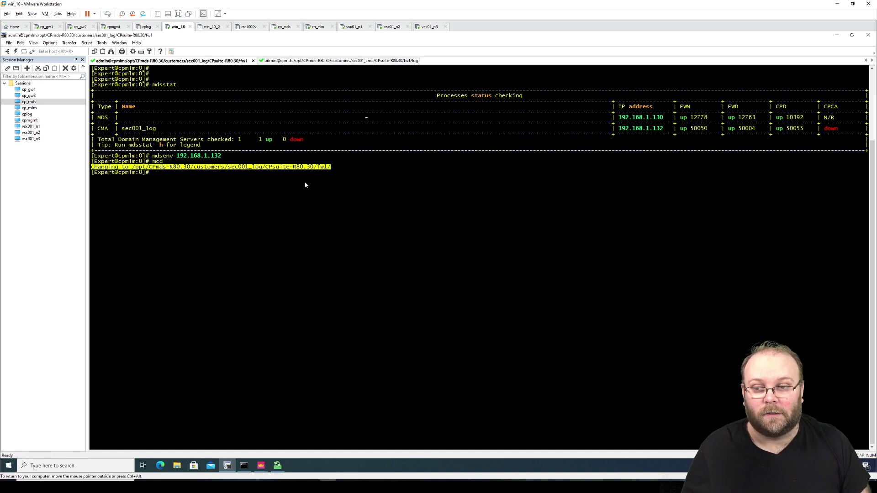
pyautogui.click(260, 173)
pyautogui.moveTo(229, 167); pyautogui.dragTo(264, 167)
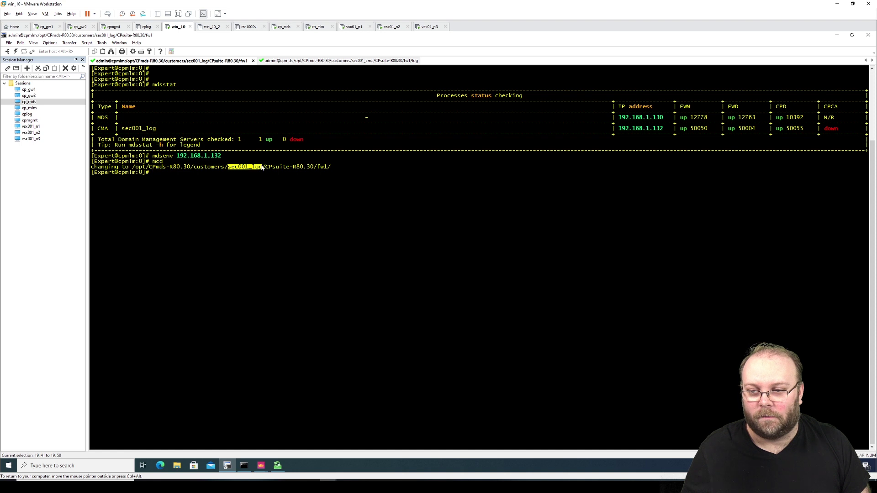
pyautogui.click(261, 173)
# Print the working directory path with pwd and list the contents of sec001_log's fw1 directory
pyautogui.write('pwd')
pyautogui.press('Return')
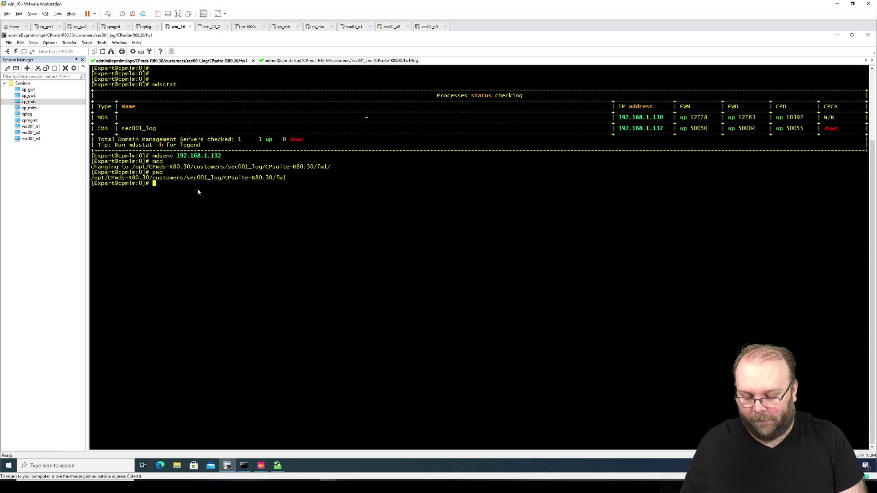
pyautogui.write('ls')
pyautogui.press('Return')
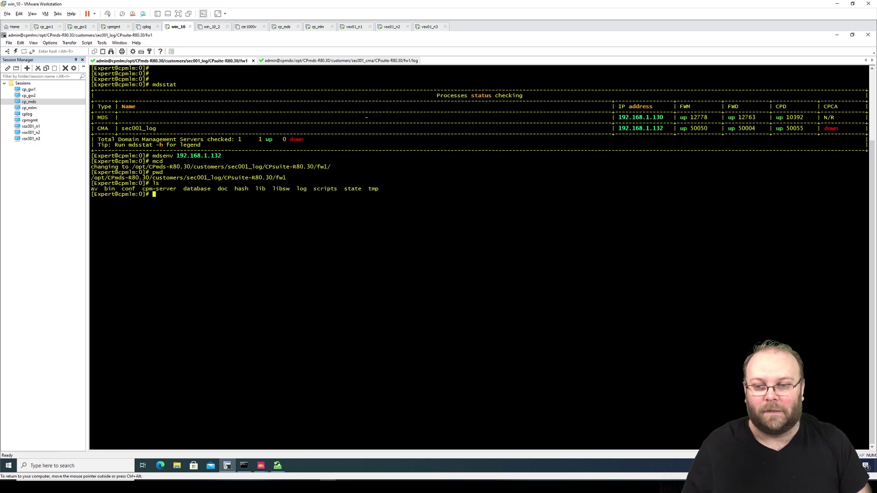
# Change into sec001_log's log directory and list the log files stored there
pyautogui.doubleClick(297, 192)
pyautogui.write('cd l')
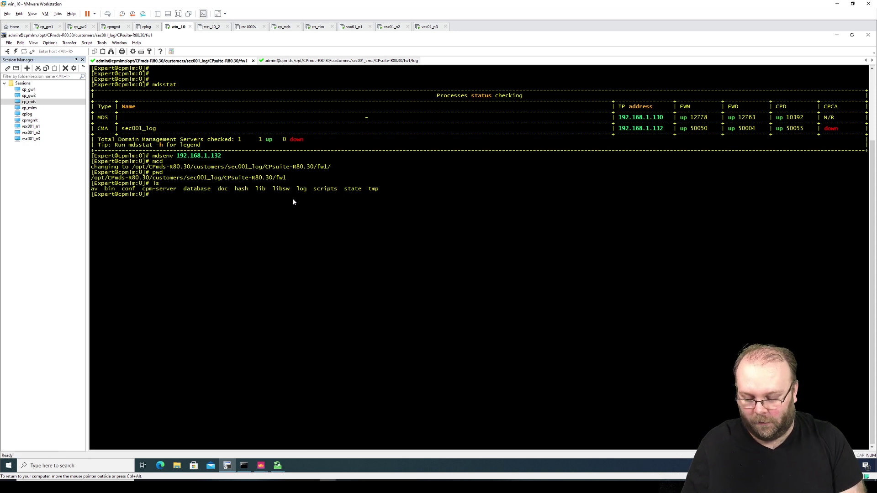
pyautogui.write('og')
pyautogui.press('Return')
pyautogui.write('ls')
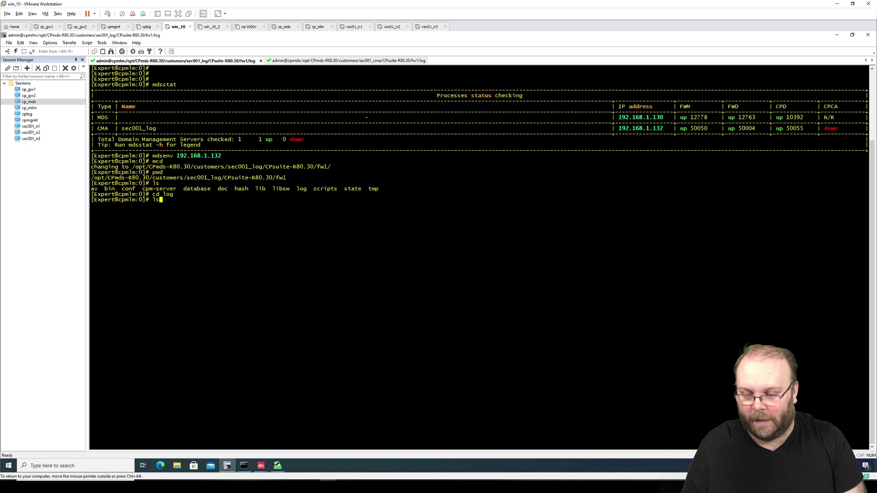
pyautogui.press('Return')
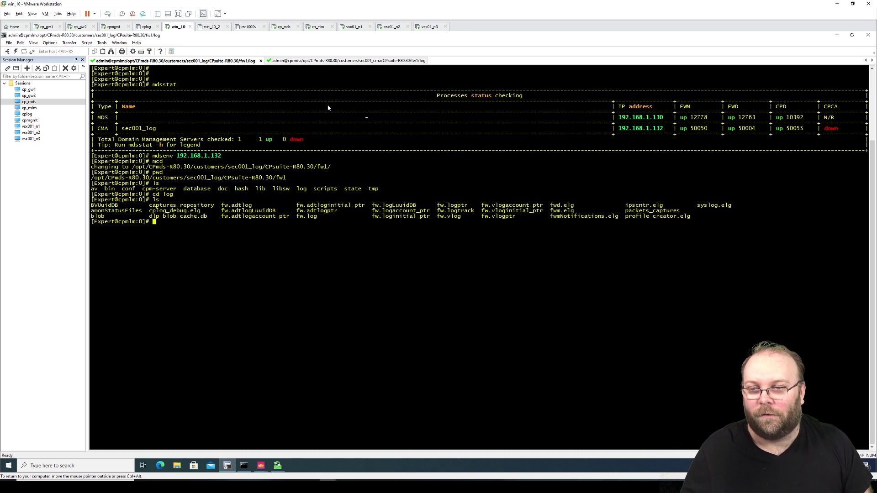
# Switch to the cpmds terminal session and check its domain management servers with mdsstat
pyautogui.click(297, 62)
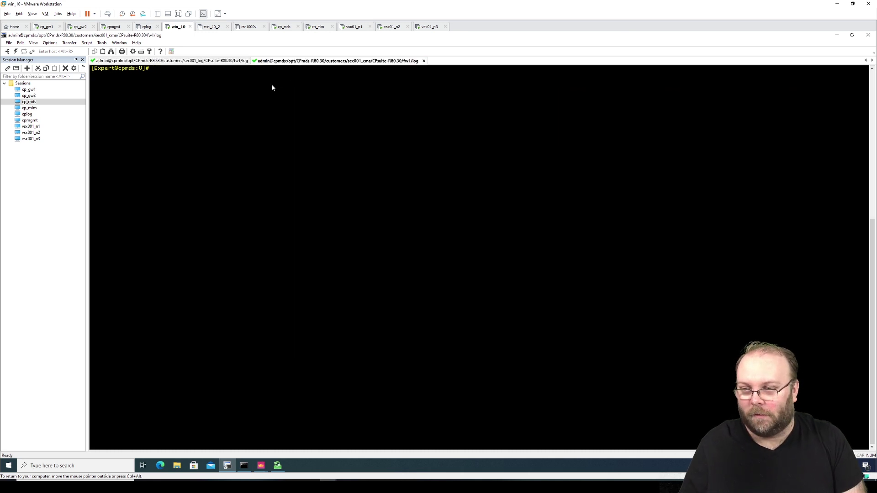
pyautogui.write('mds')
pyautogui.write('stat')
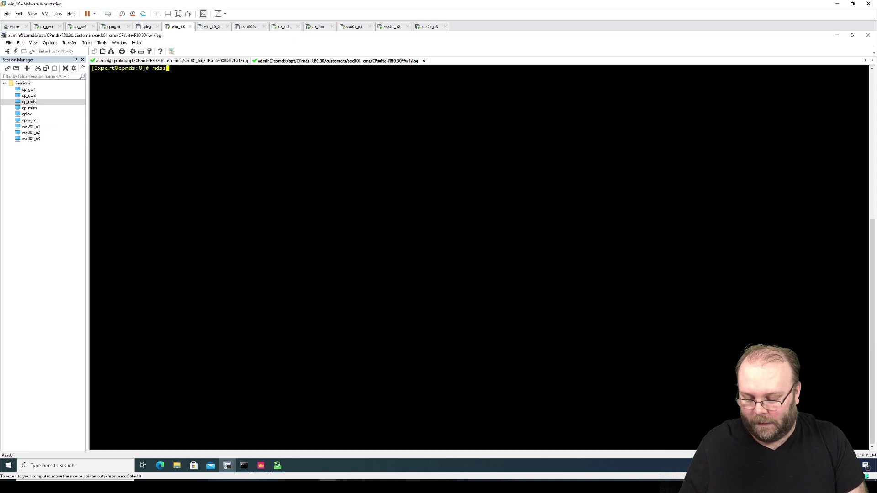
pyautogui.press('Return')
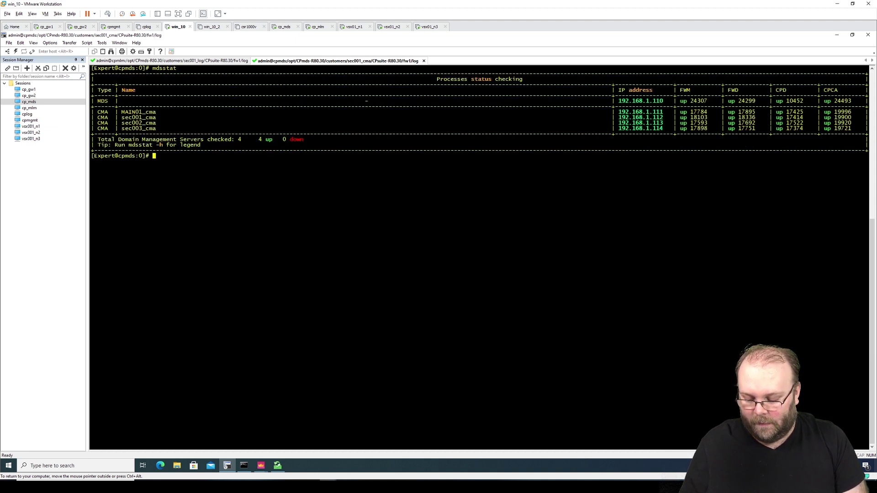
# Switch to the sec001_cma environment on cpmds with mdsenv 192.168.1.112 and go to its fw1 directory with mcd
pyautogui.write('mdsenv')
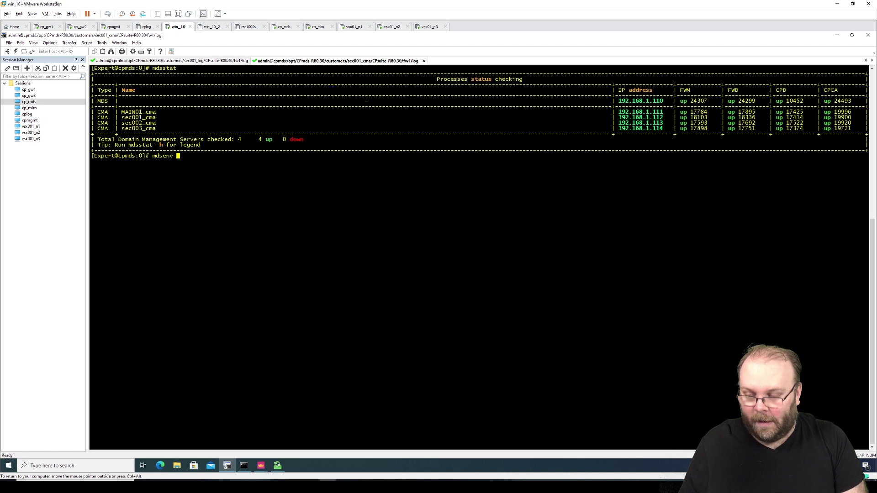
pyautogui.moveTo(663, 118); pyautogui.dragTo(619, 118)
pyautogui.hotkey('ctrl', 'c')
pyautogui.rightClick(625, 117)
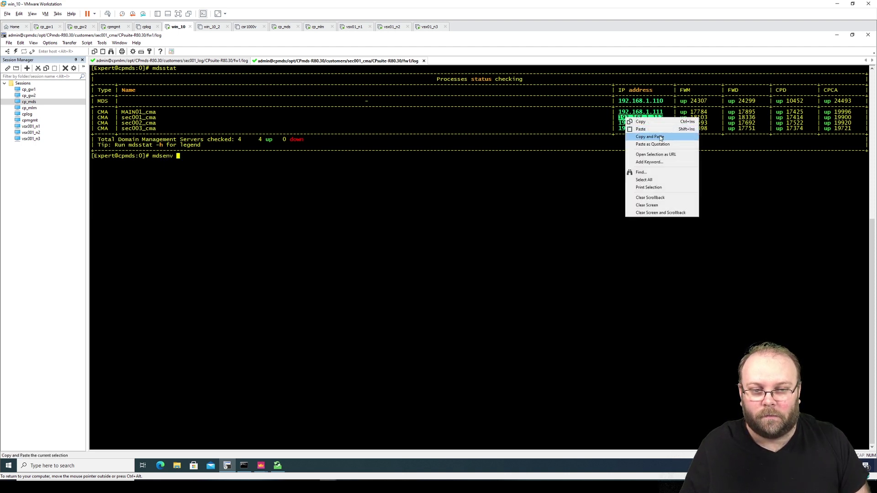
pyautogui.click(656, 135)
pyautogui.press('Return')
pyautogui.write('mcd')
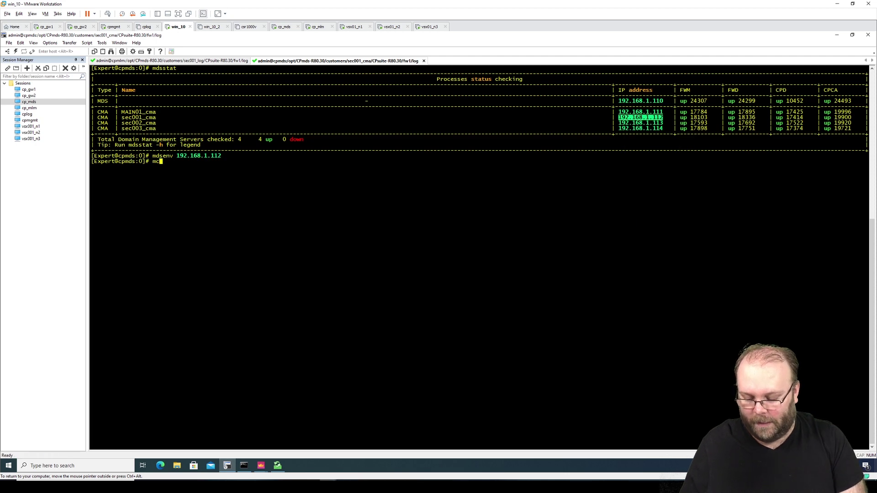
pyautogui.press('Return')
# Change into sec001_cma's log directory and list its files with ls
pyautogui.write('cd log')
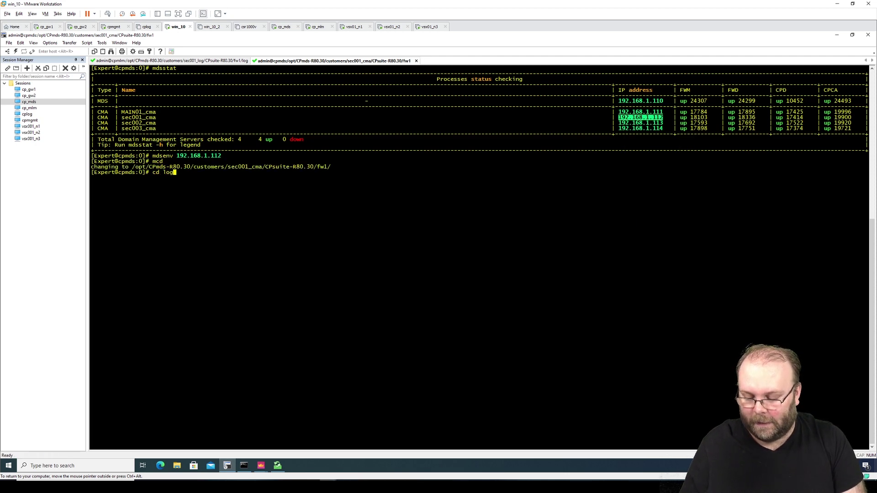
pyautogui.press('Return')
pyautogui.write('ls')
pyautogui.press('Return')
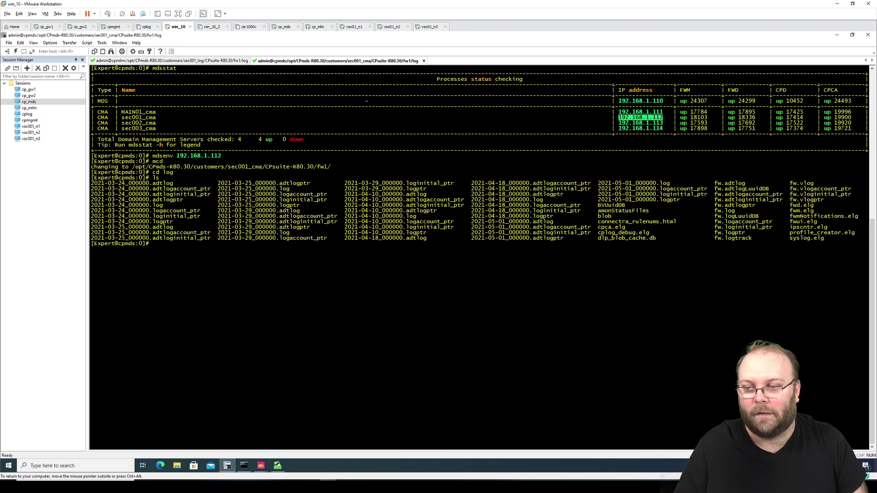
# Examine the dated log files of sec001_cma and compare them with fw.log in the cpmlm terminal session
pyautogui.moveTo(92, 183); pyautogui.dragTo(348, 223)
pyautogui.click(348, 223)
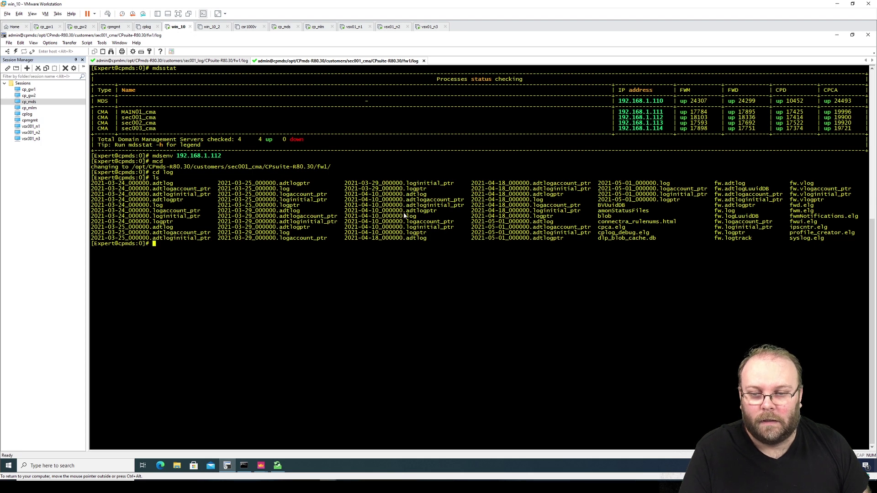
pyautogui.moveTo(405, 219); pyautogui.dragTo(354, 218)
pyautogui.click(354, 217)
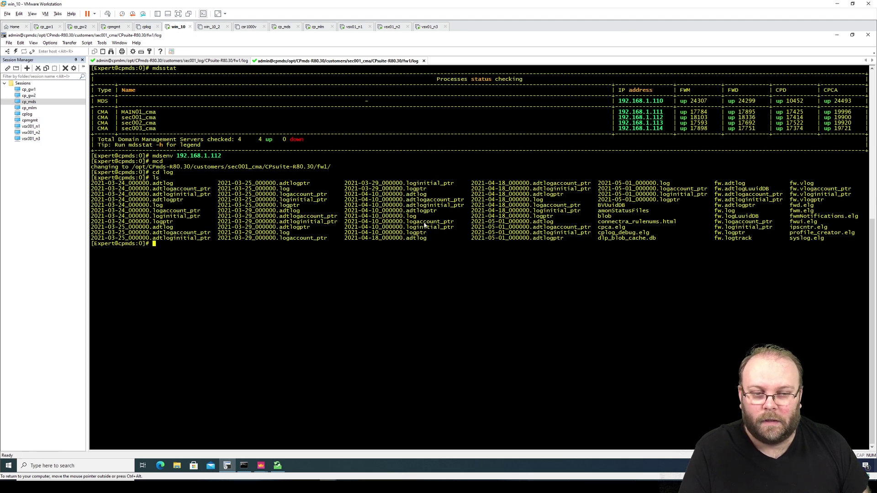
pyautogui.click(226, 62)
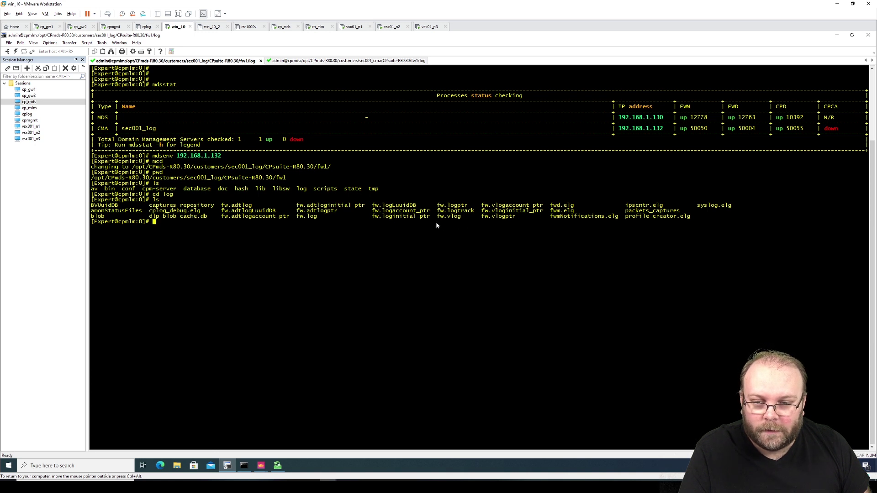
pyautogui.moveTo(316, 216); pyautogui.dragTo(297, 216)
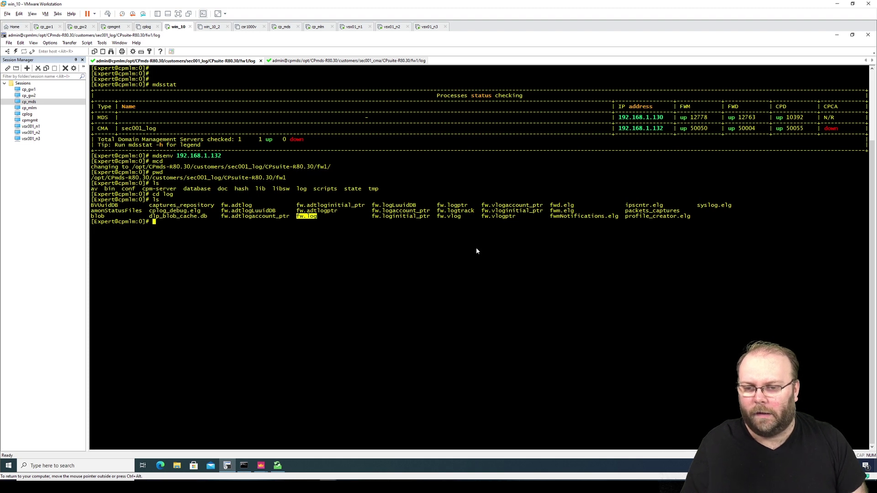
# Return to the cpmds session, list sec001_cma's log files with ls -lh and examine their sizes and dates
pyautogui.click(369, 61)
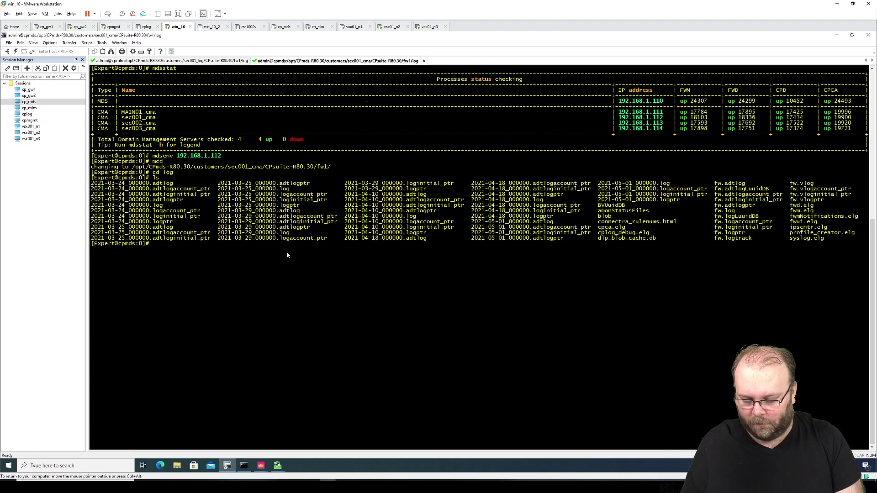
pyautogui.write('ls -lh')
pyautogui.press('Return')
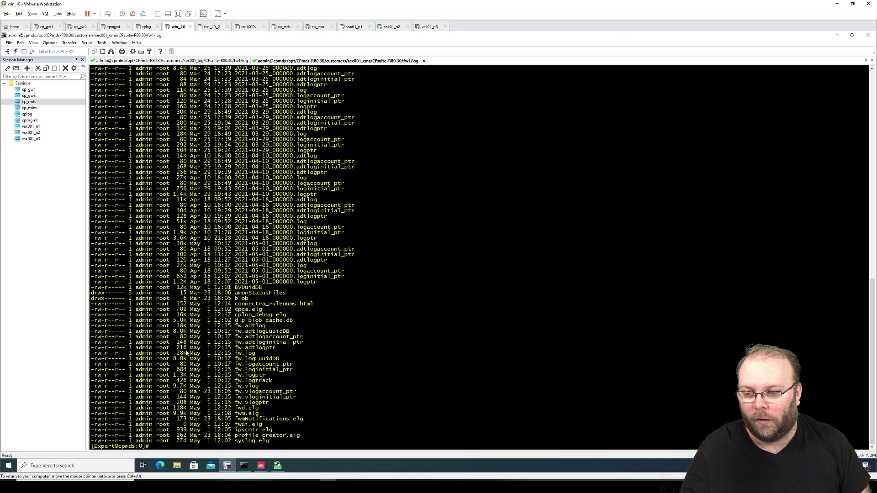
pyautogui.scroll(5, 194, 336)
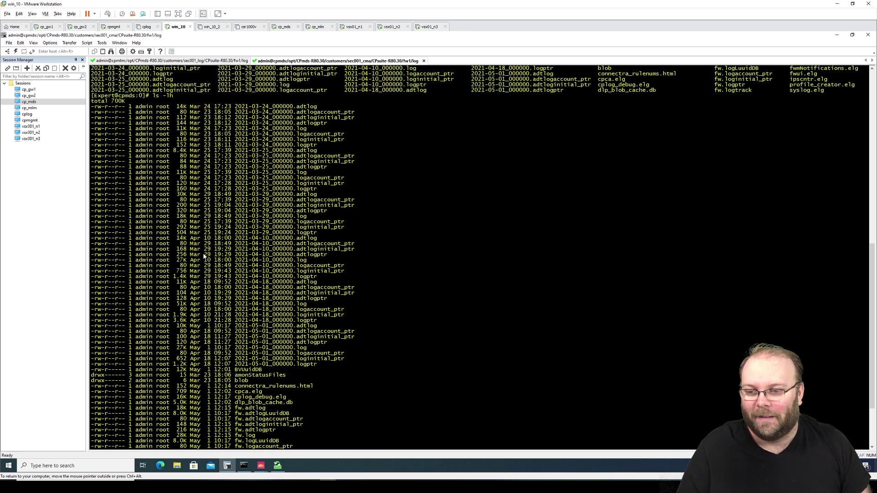
pyautogui.moveTo(187, 276); pyautogui.dragTo(173, 277)
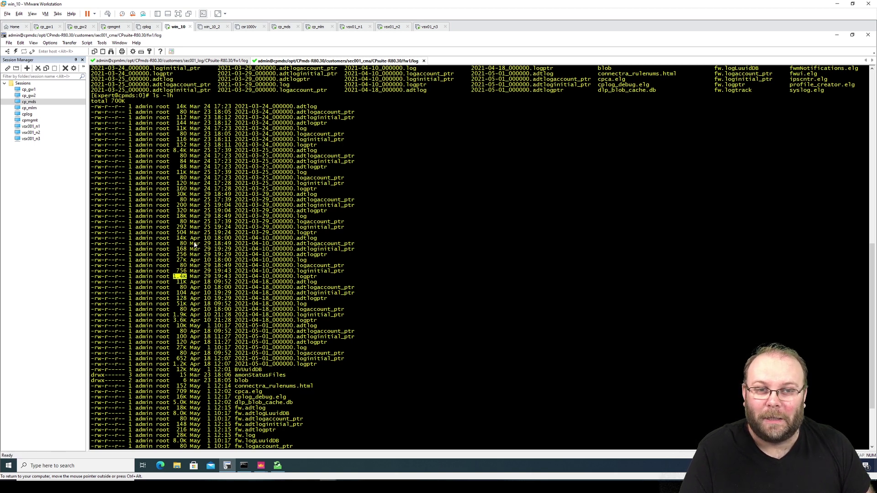
pyautogui.scroll(-5, 213, 224)
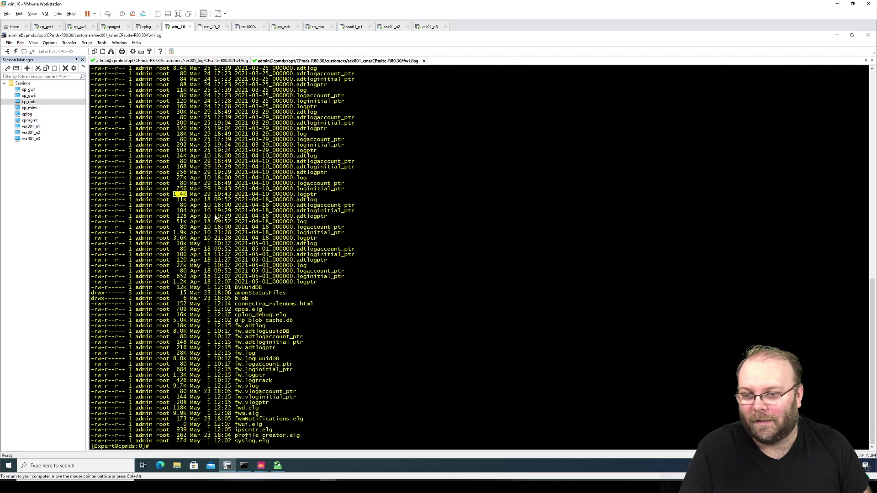
# Switch to the cpmlm session, list sec001_log's log files with ls -lh, inspect the fw.log entry and repeat the listing
pyautogui.click(222, 61)
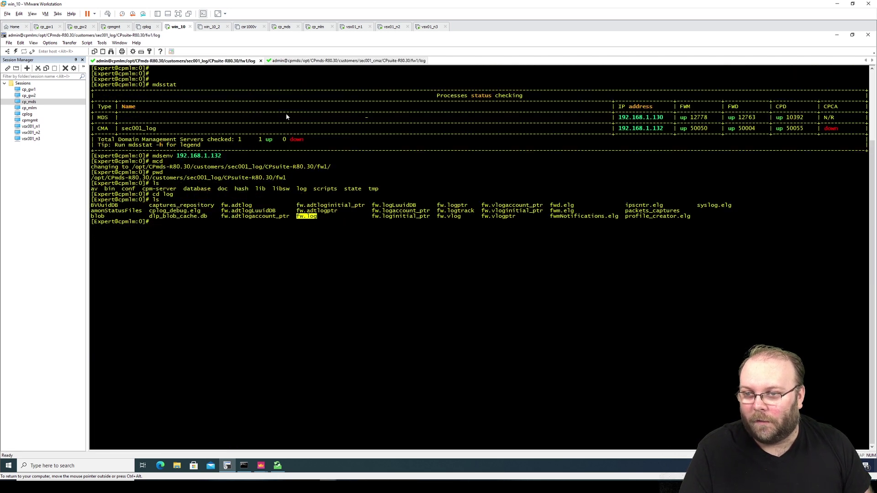
pyautogui.write('ls -lh')
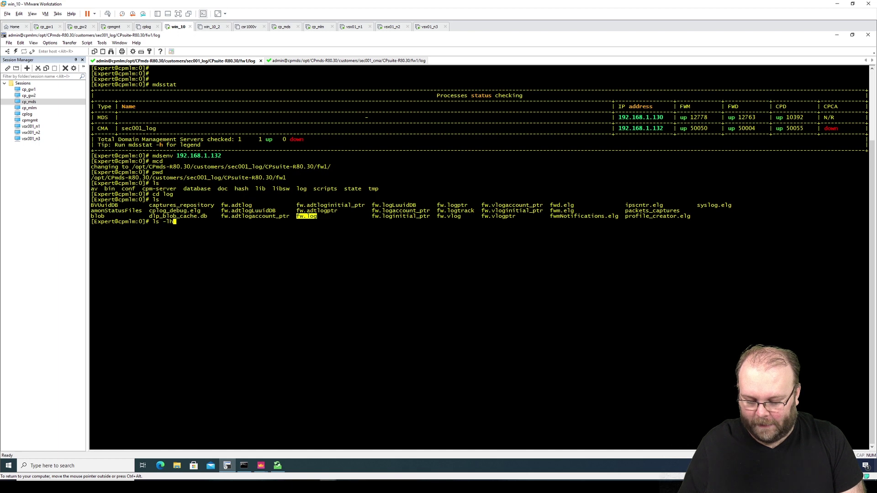
pyautogui.press('Return')
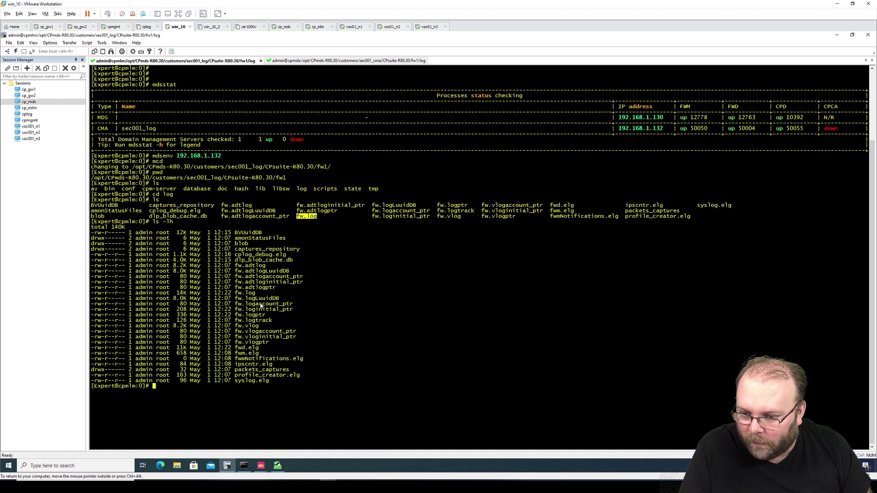
pyautogui.moveTo(255, 293); pyautogui.dragTo(94, 295)
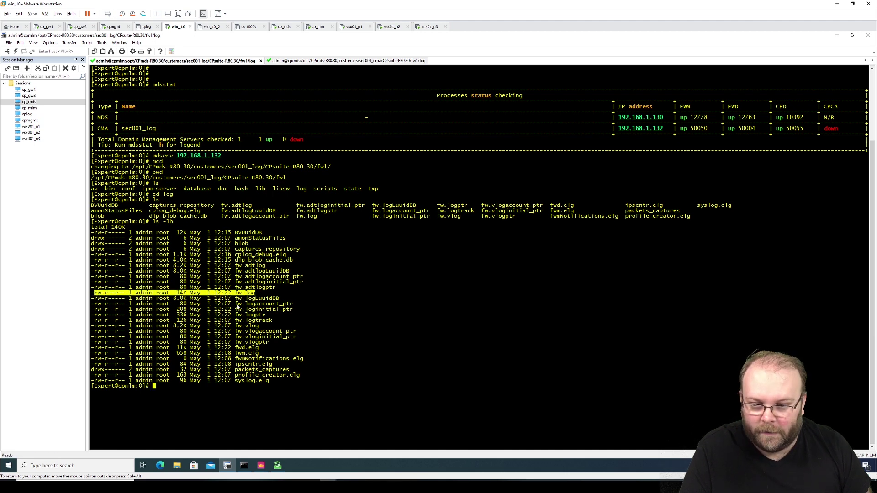
pyautogui.click(308, 297)
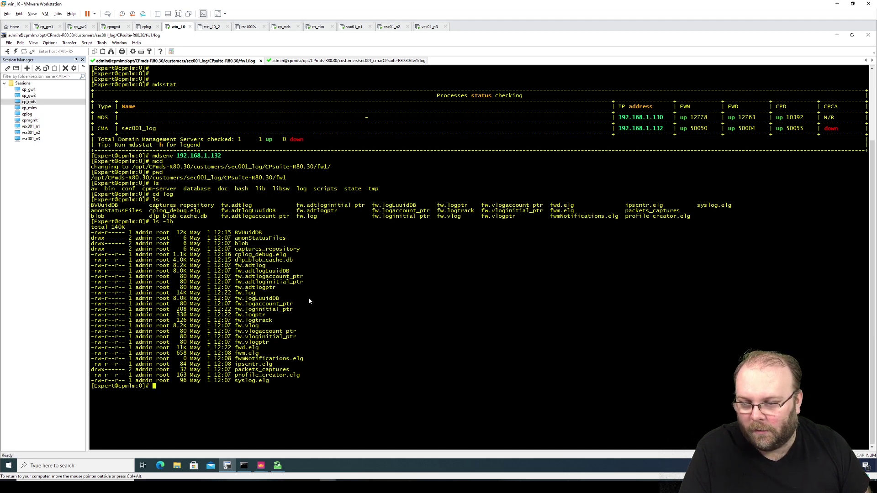
pyautogui.press('Up')
pyautogui.press('Return')
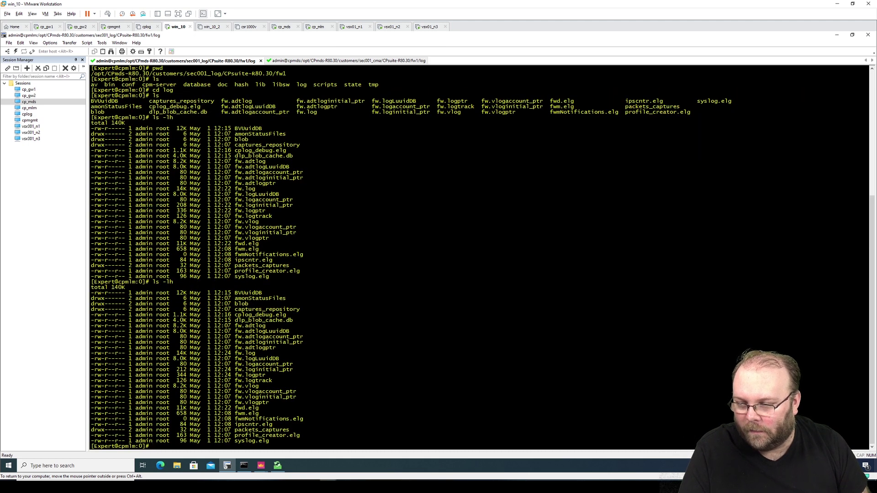
# Monitor sec001_log's log directory with watch ls -lh, check fw.log's size and timestamp for changes, and stop the monitoring
pyautogui.press('Up')
pyautogui.press('Left')
pyautogui.press('Left')
pyautogui.press('Left')
pyautogui.press('Left')
pyautogui.press('Left')
pyautogui.press('Left')
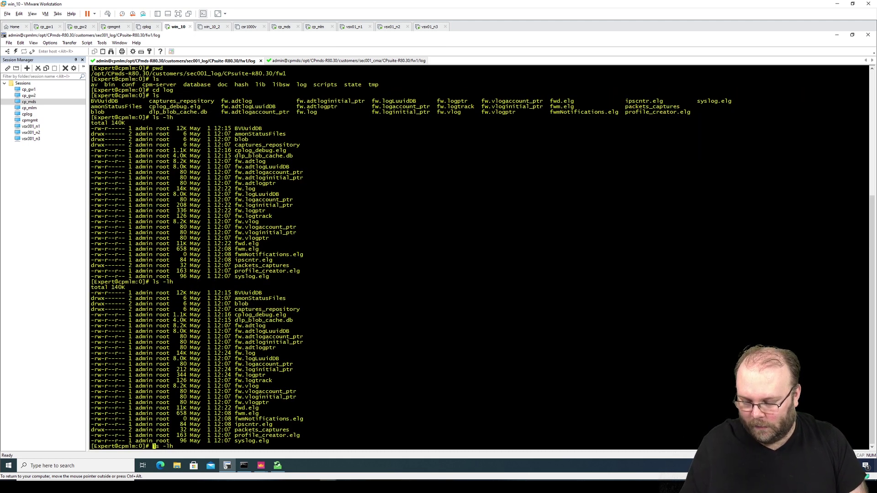
pyautogui.write('watch')
pyautogui.press('Return')
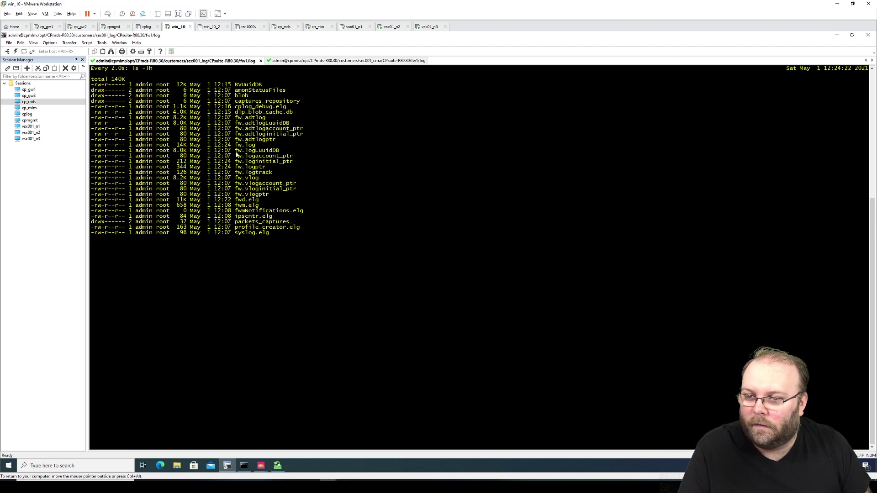
pyautogui.moveTo(255, 146)
pyautogui.mouseDown()
pyautogui.moveTo(155, 146)
pyautogui.moveTo(266, 148)
pyautogui.mouseUp()
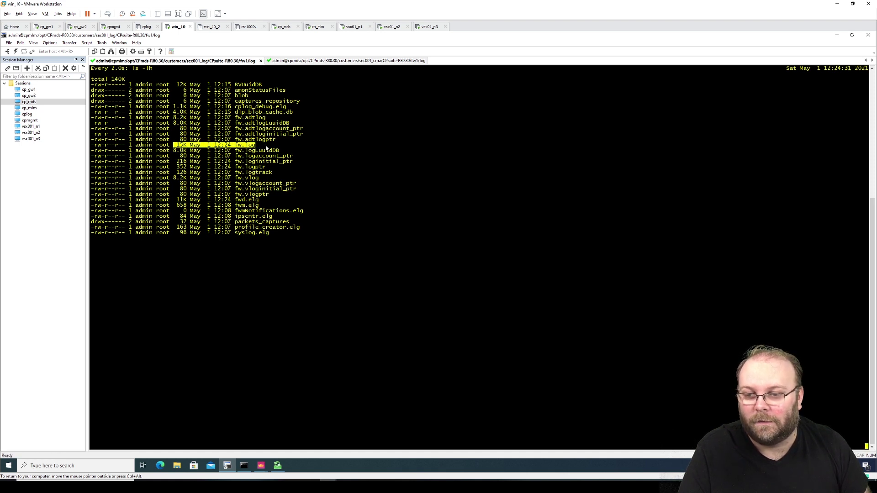
pyautogui.click(331, 223)
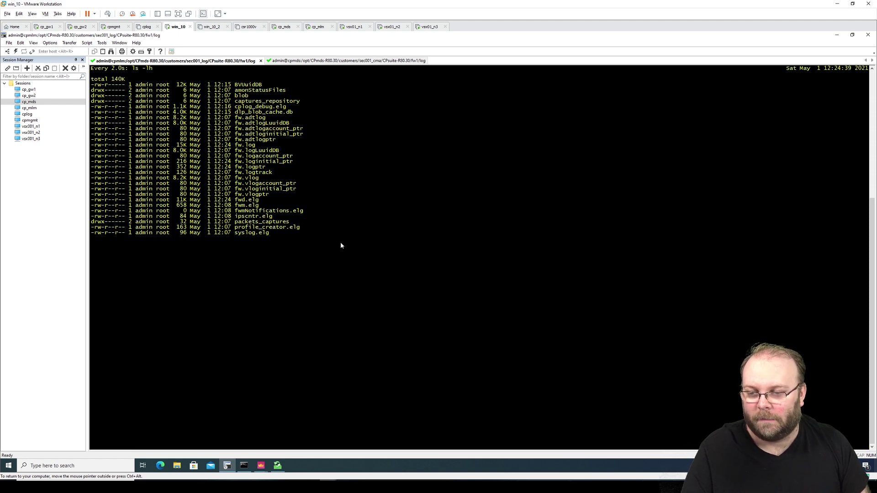
pyautogui.hotkey('ctrl', 'c')
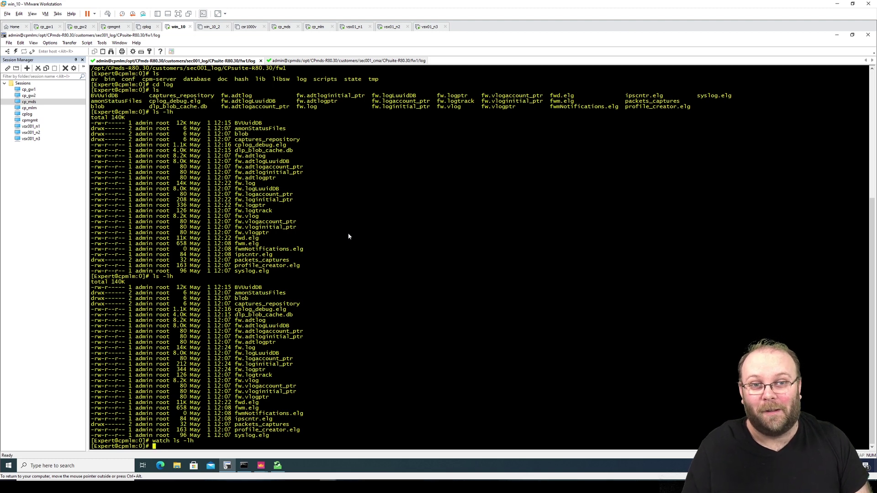
# Switch to the SmartConsole window connected to the MDS at 192.168.1.110
pyautogui.click(264, 465)
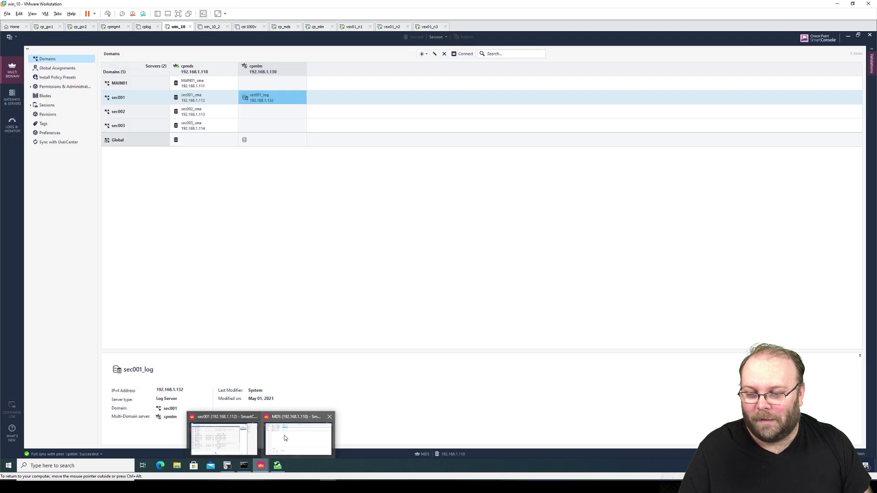
pyautogui.click(284, 435)
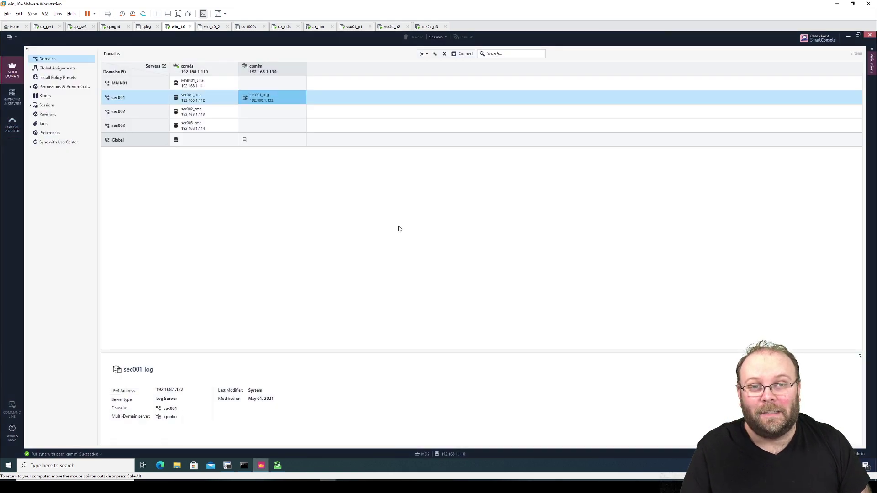